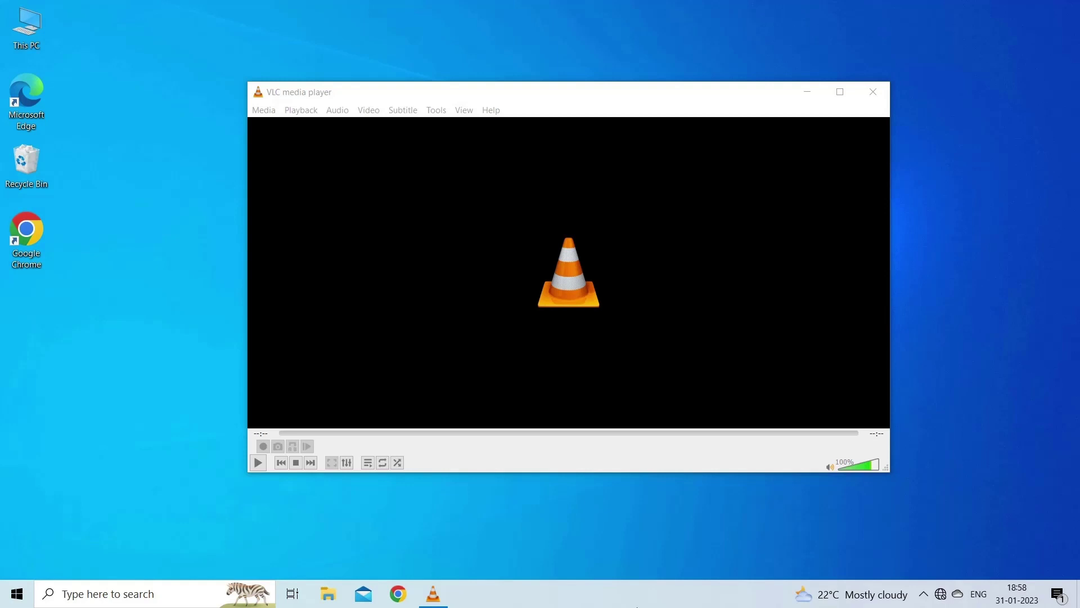
End the VLC media player task in Task Manager, then close Task Manager.
{"action": "key", "text": "super+d"}
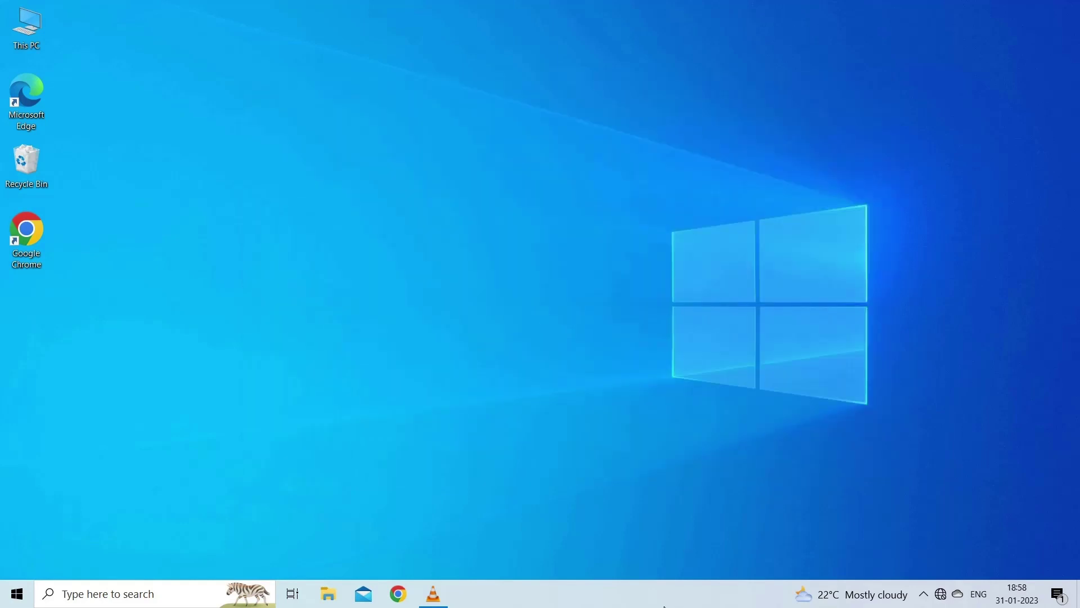
{"action": "key", "text": "ctrl+shift+Escape"}
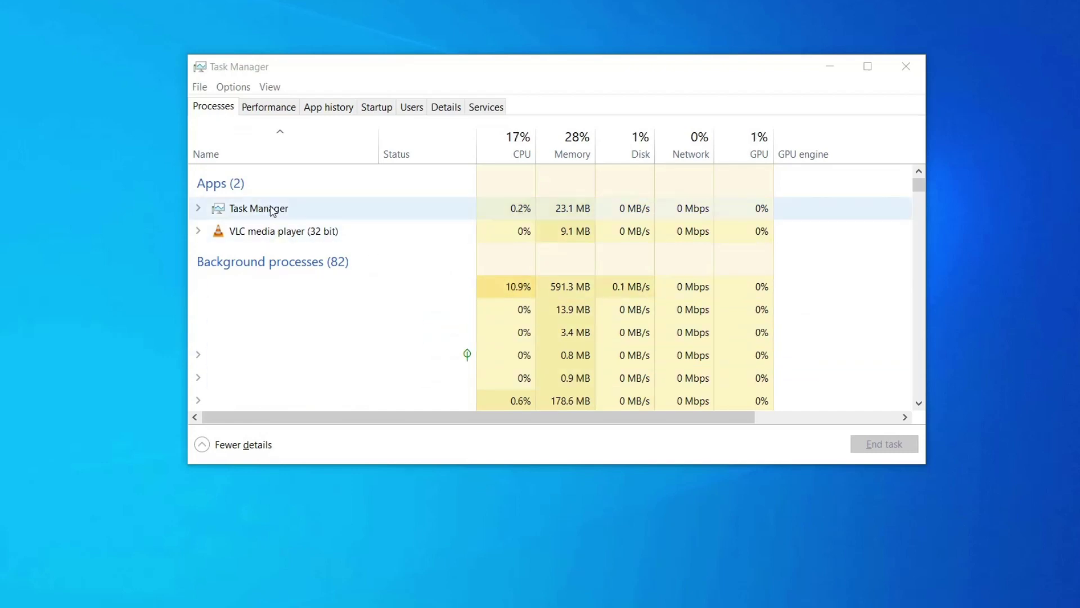
{"action": "left_click", "coordinate": [429, 235]}
{"action": "right_click", "coordinate": [430, 234]}
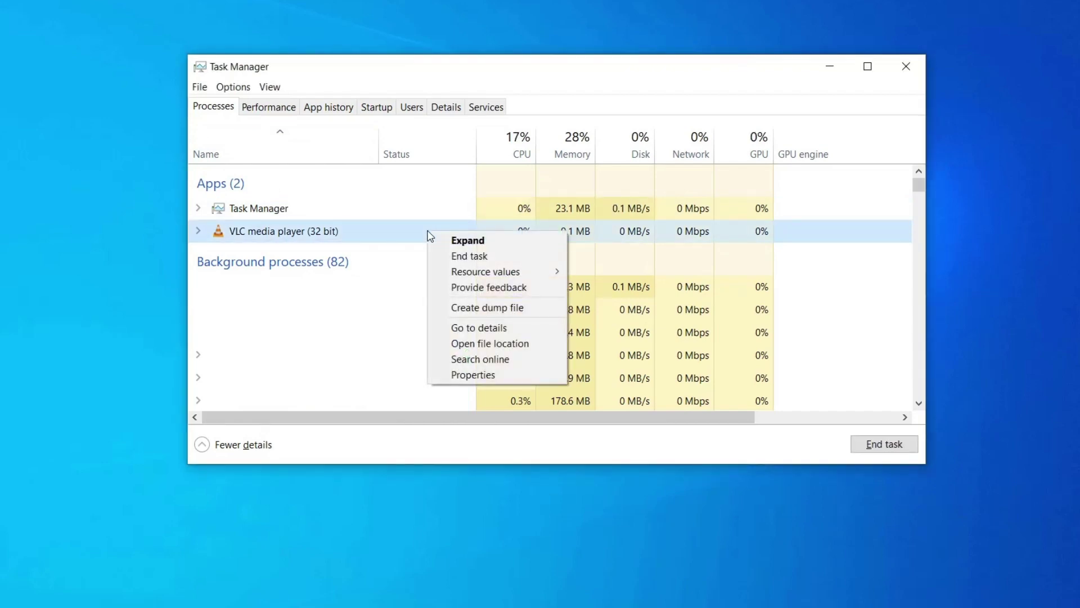
{"action": "left_click", "coordinate": [477, 262]}
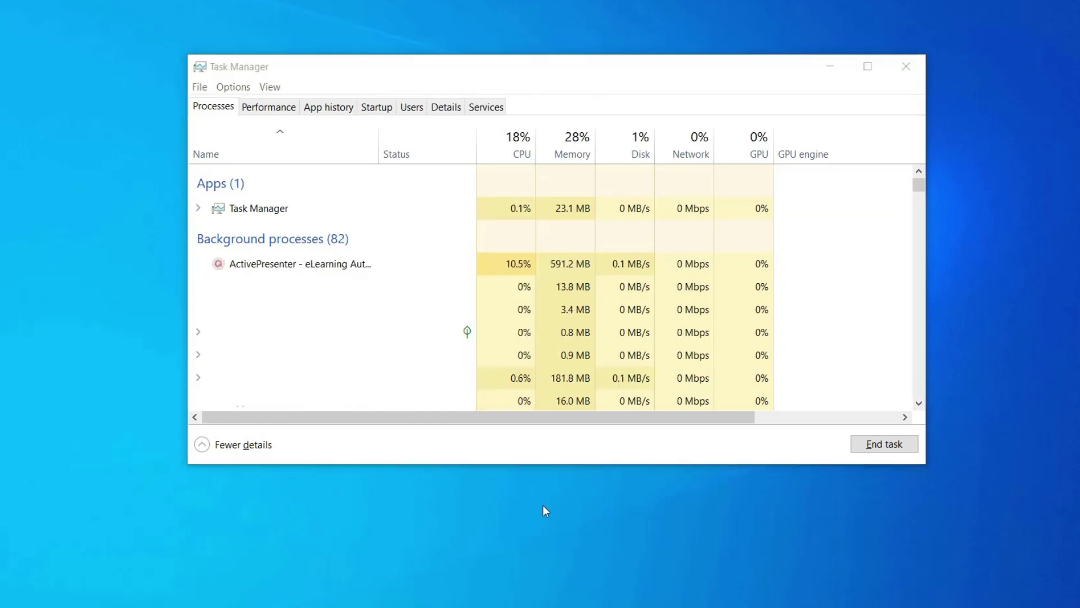
{"action": "left_click", "coordinate": [904, 63]}
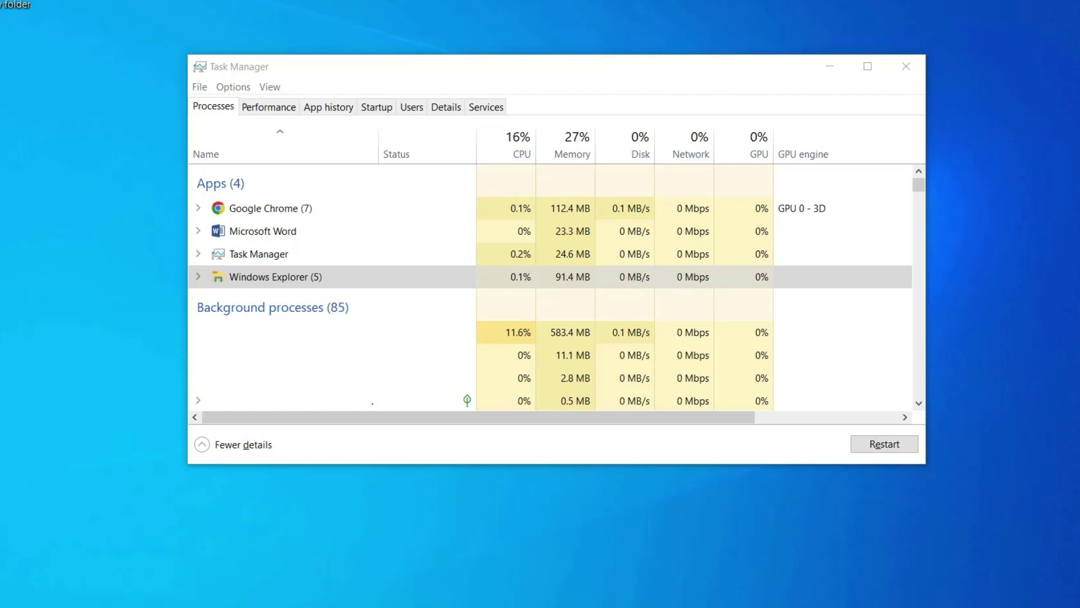
End the running Google Chrome task in Task Manager.
{"action": "left_click", "coordinate": [277, 211]}
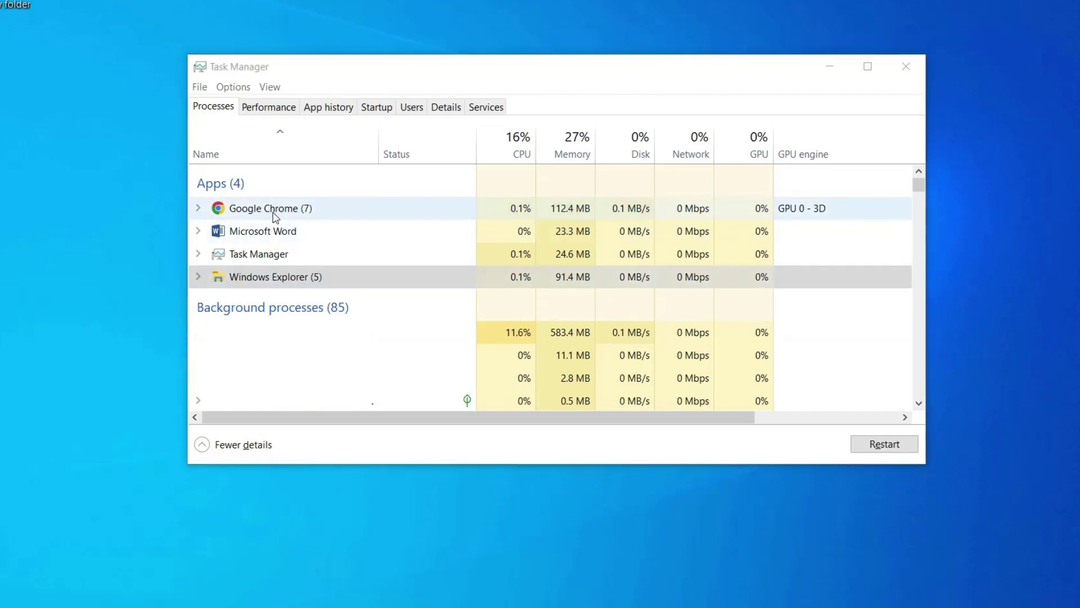
{"action": "left_click", "coordinate": [278, 212]}
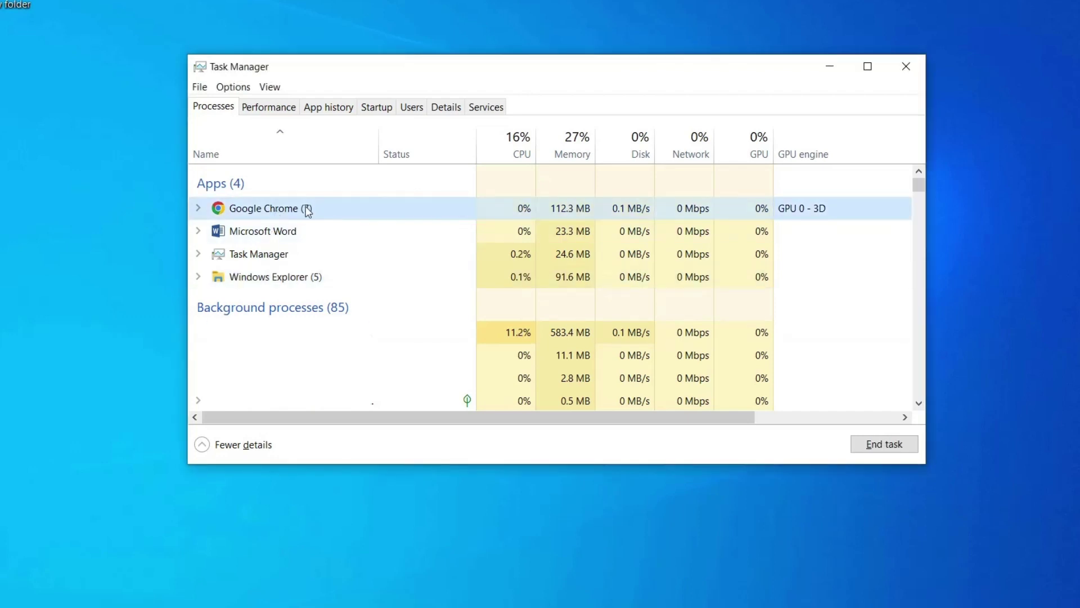
{"action": "right_click", "coordinate": [396, 209]}
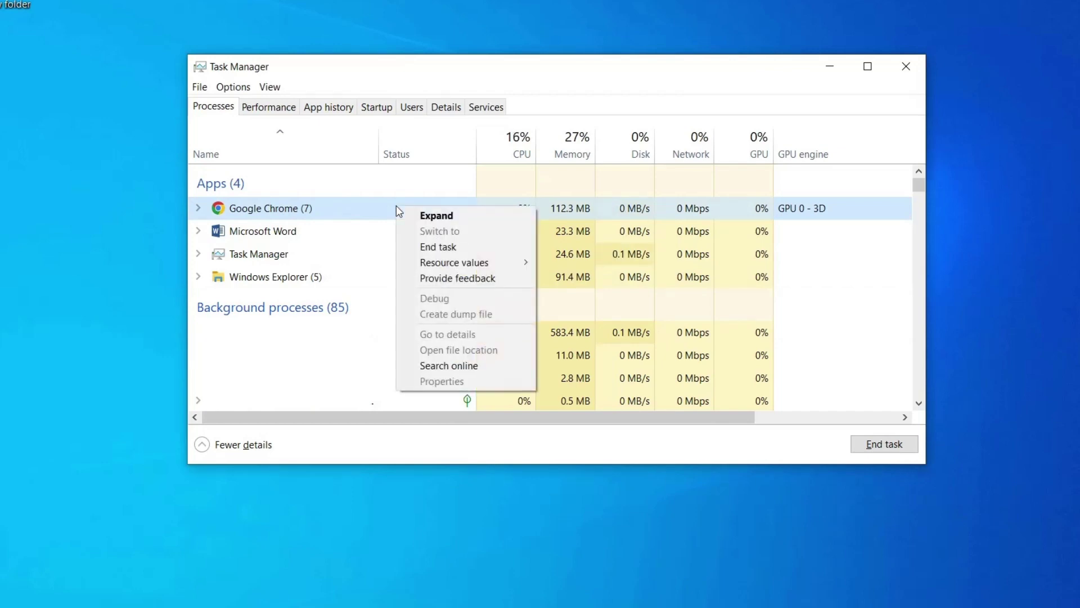
{"action": "left_click", "coordinate": [434, 248]}
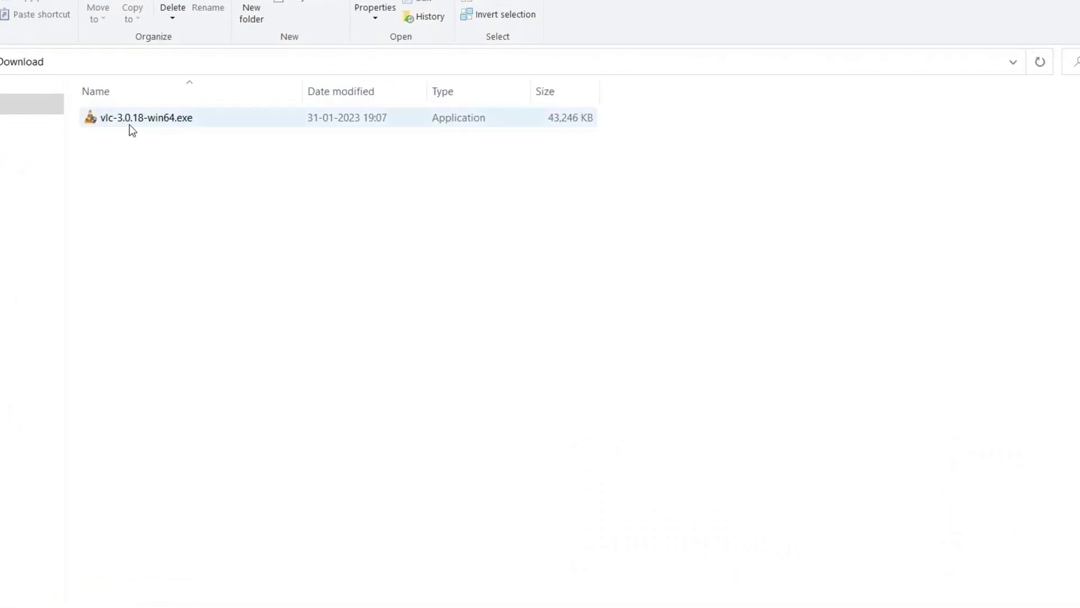
Run the compatibility troubleshooter from the properties of vlc-3.0.18-win64.exe in the Download folder.
{"action": "left_click", "coordinate": [206, 120]}
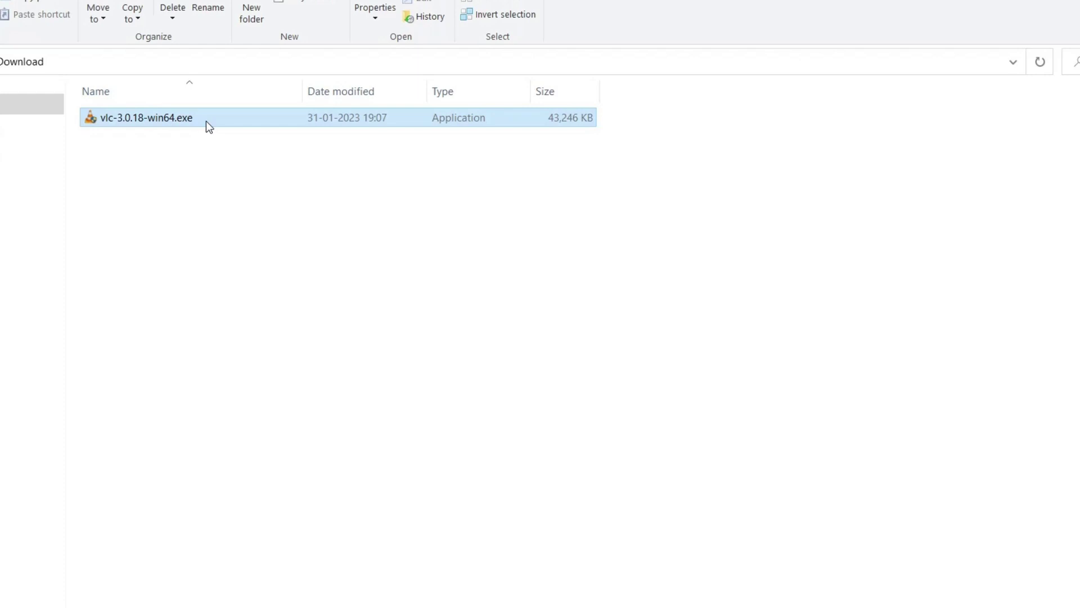
{"action": "right_click", "coordinate": [206, 120]}
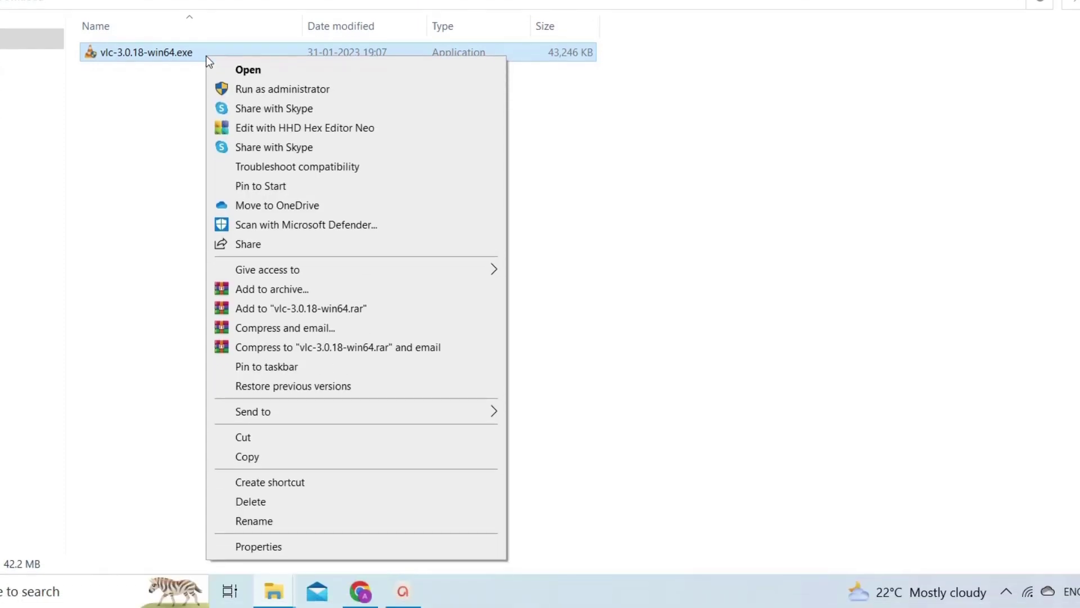
{"action": "left_click", "coordinate": [273, 547]}
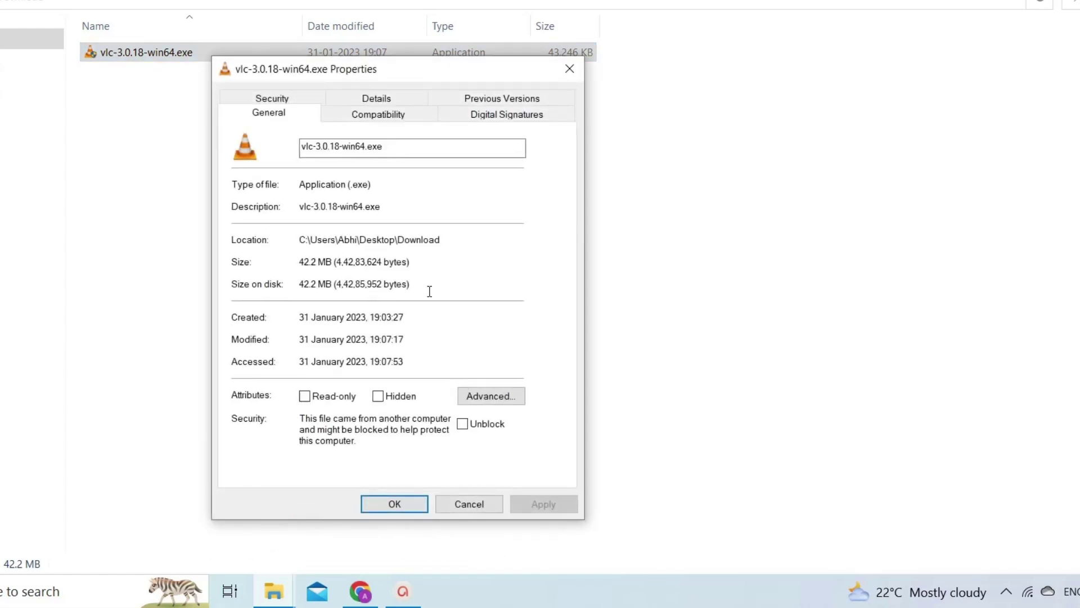
{"action": "left_click", "coordinate": [383, 117]}
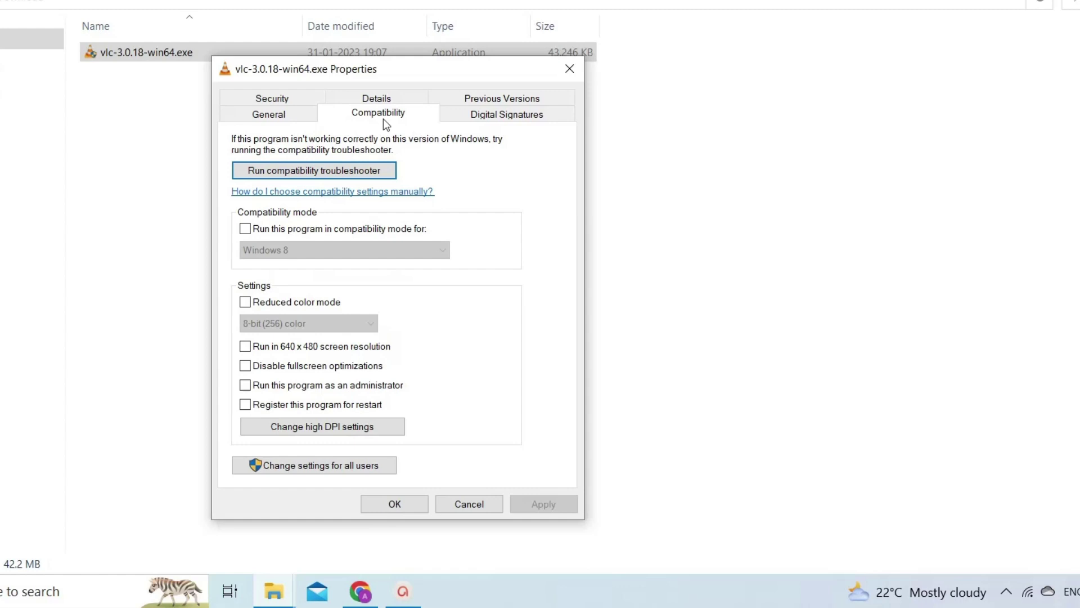
{"action": "left_click", "coordinate": [345, 170]}
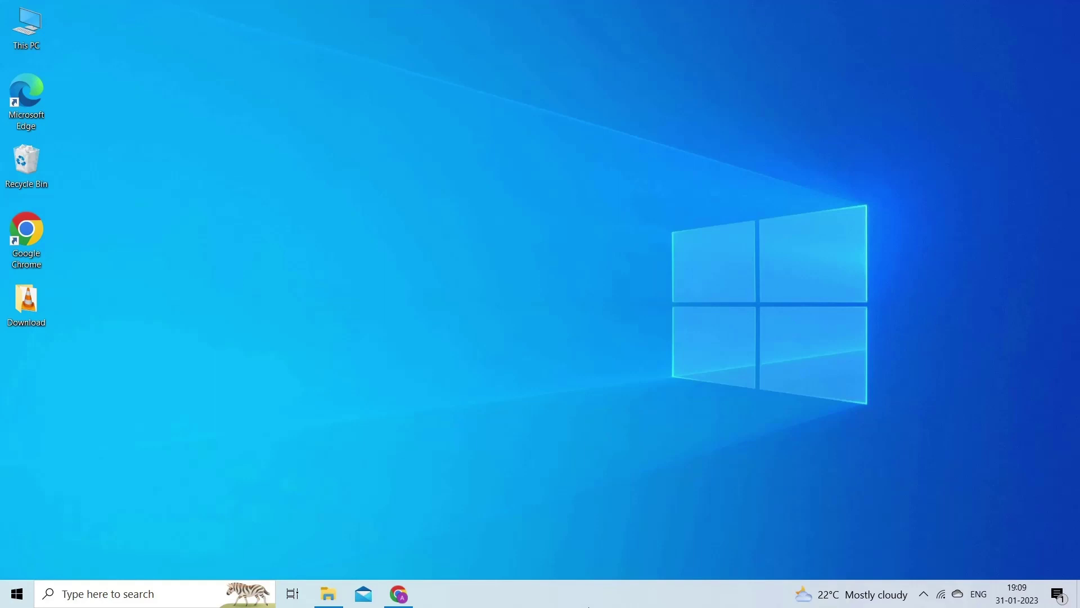
Open the User Account Control settings, set notifications to Never notify and confirm.
{"action": "key", "text": "super+r"}
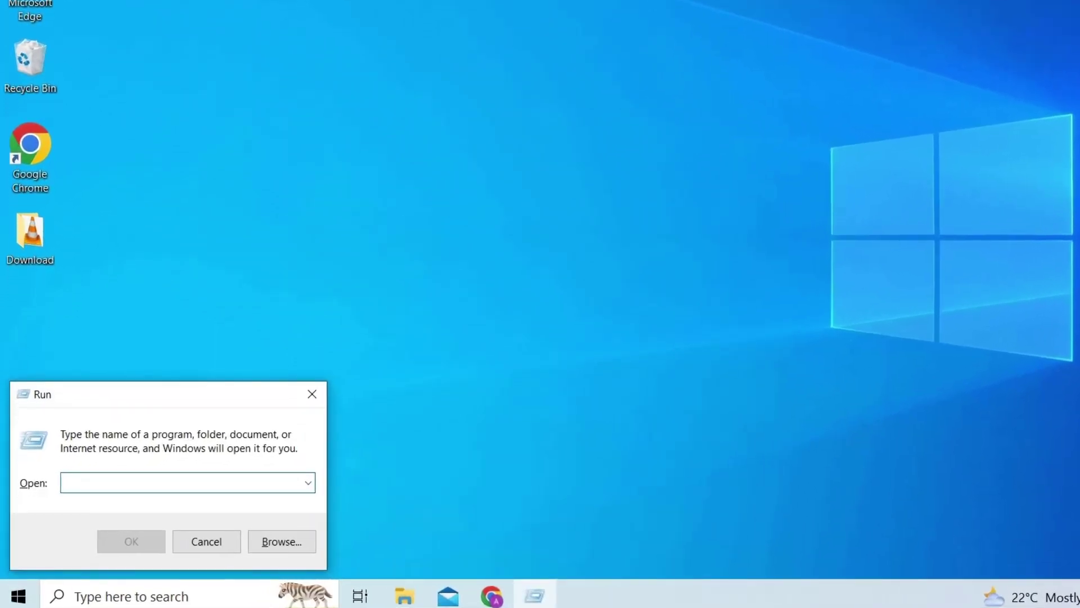
{"action": "type", "text": "use"}
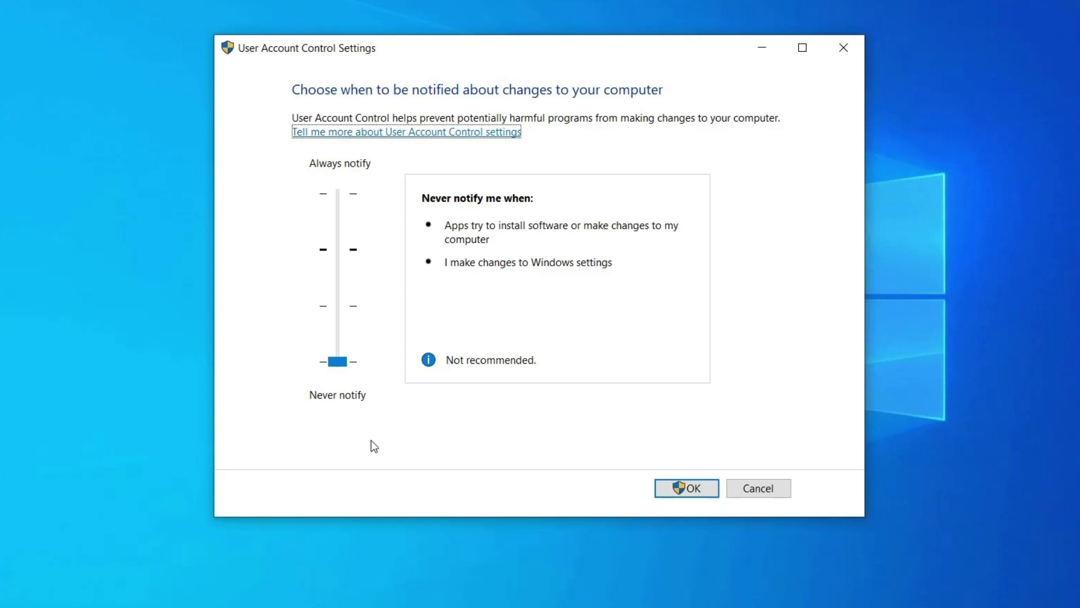
{"action": "mouse_move", "coordinate": [337, 361]}
{"action": "left_mouse_down"}
{"action": "mouse_move", "coordinate": [337, 306]}
{"action": "mouse_move", "coordinate": [346, 364]}
{"action": "left_mouse_up"}
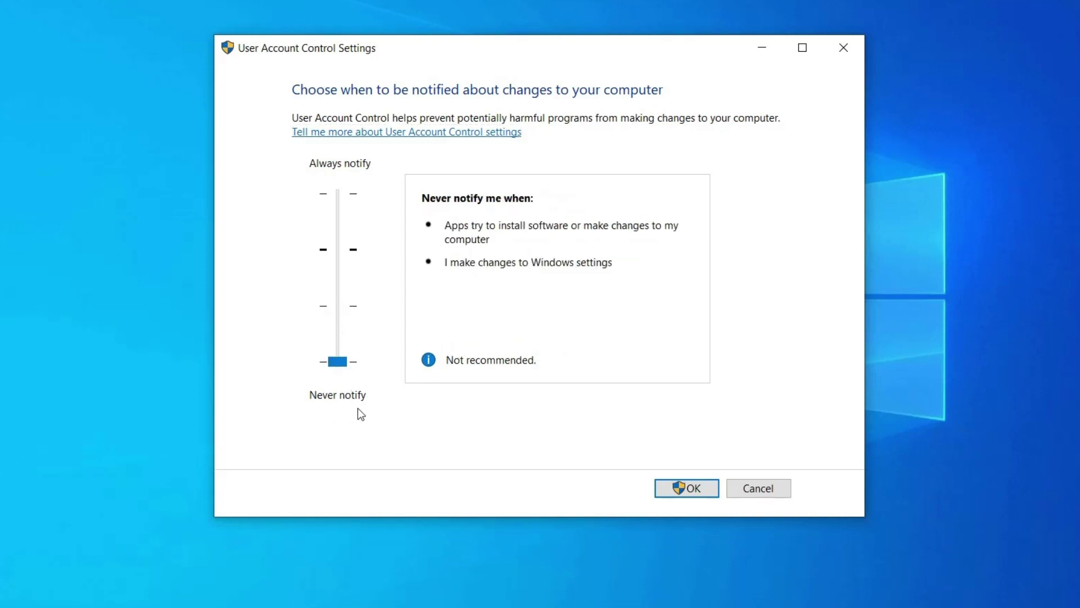
{"action": "left_click", "coordinate": [692, 489]}
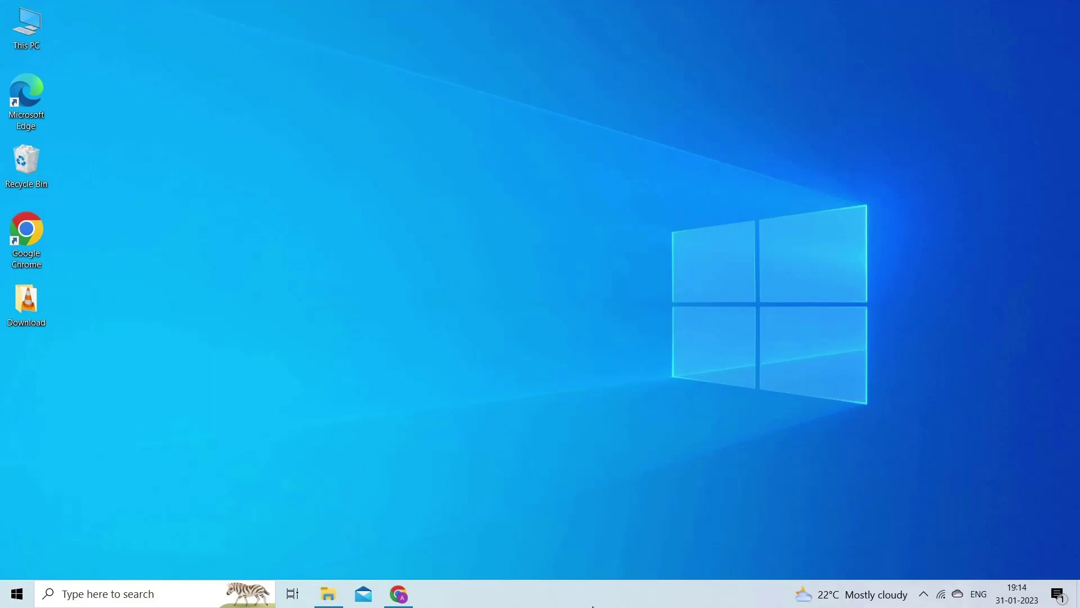
Open an administrator Command Prompt and run the system file check with sfc/scannow.
{"action": "key", "text": "super+r"}
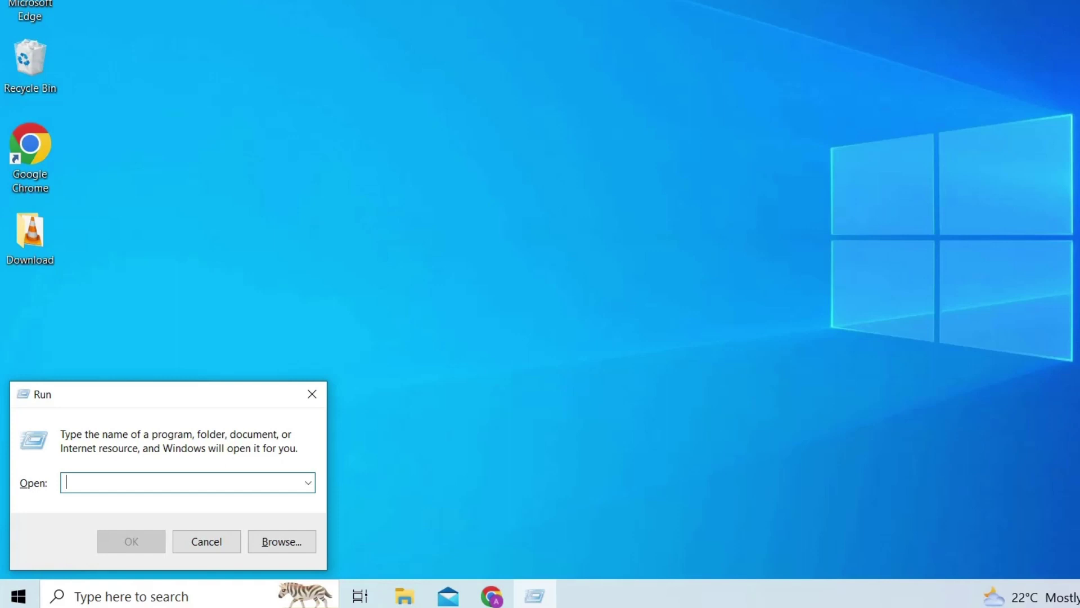
{"action": "type", "text": "cmd"}
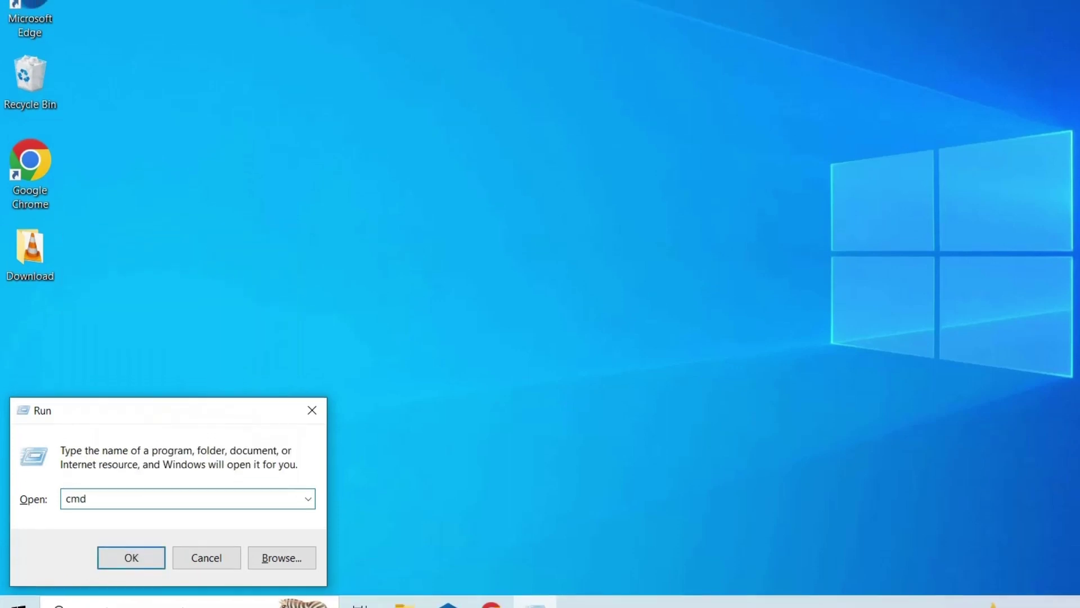
{"action": "key", "text": "Return"}
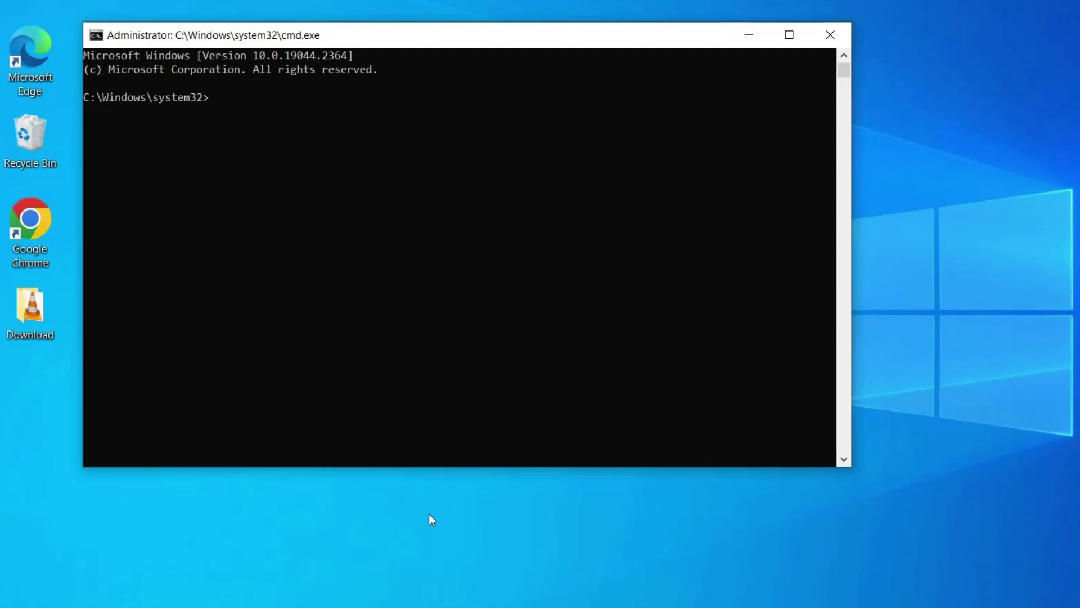
{"action": "type", "text": "sfc/scannow"}
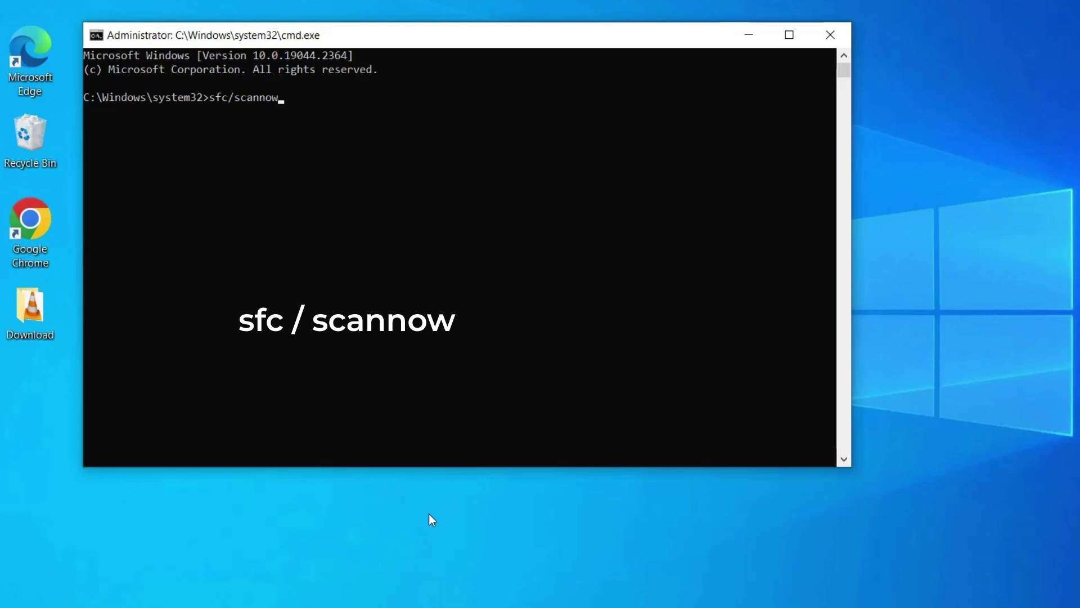
{"action": "key", "text": "Return"}
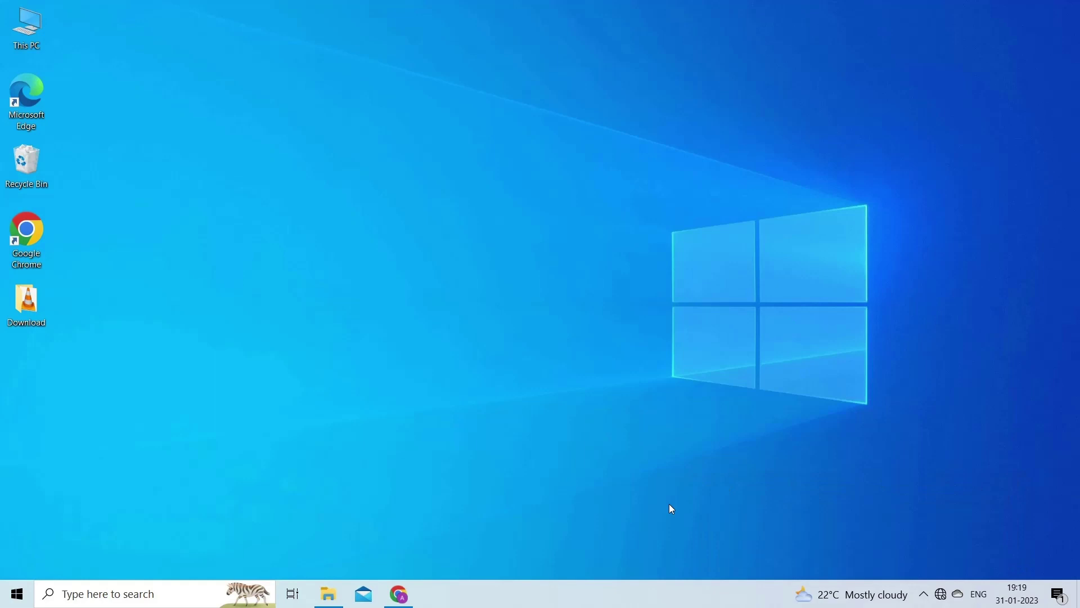
Run dism/online/cleanup-image/restorehealth in a new Command Prompt window, then close it.
{"action": "key", "text": "super+r"}
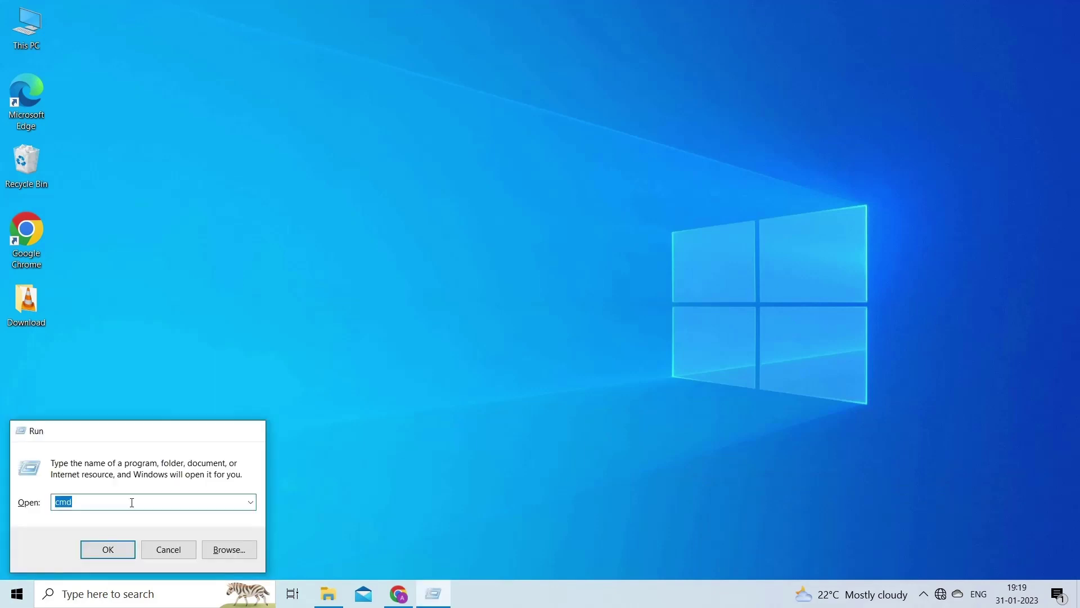
{"action": "key", "text": "Return"}
{"action": "type", "text": "dism/online/cleanu"}
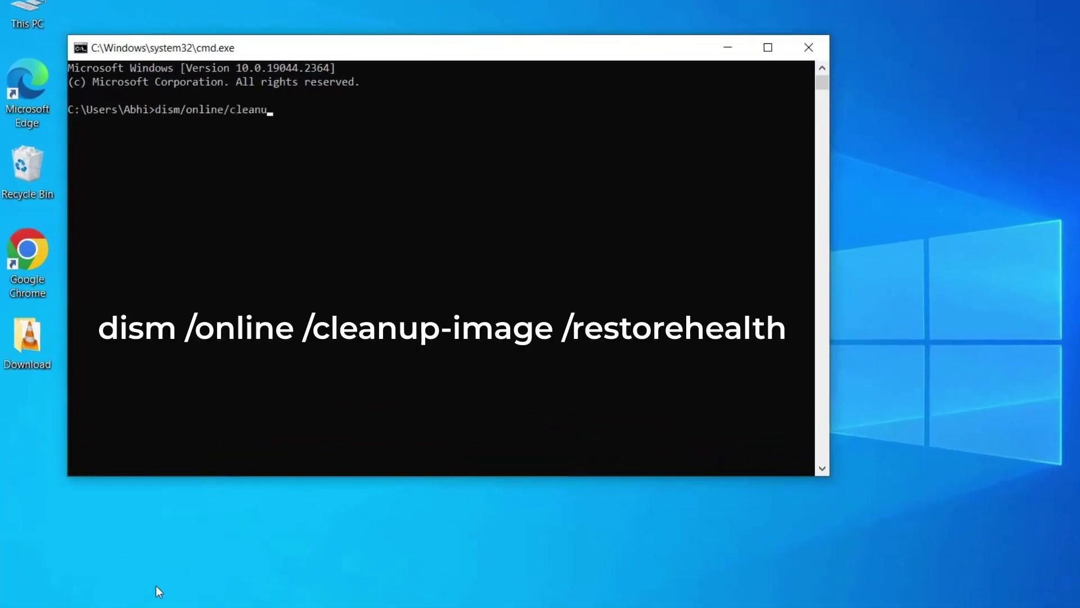
{"action": "type", "text": "p-image/restorehealth"}
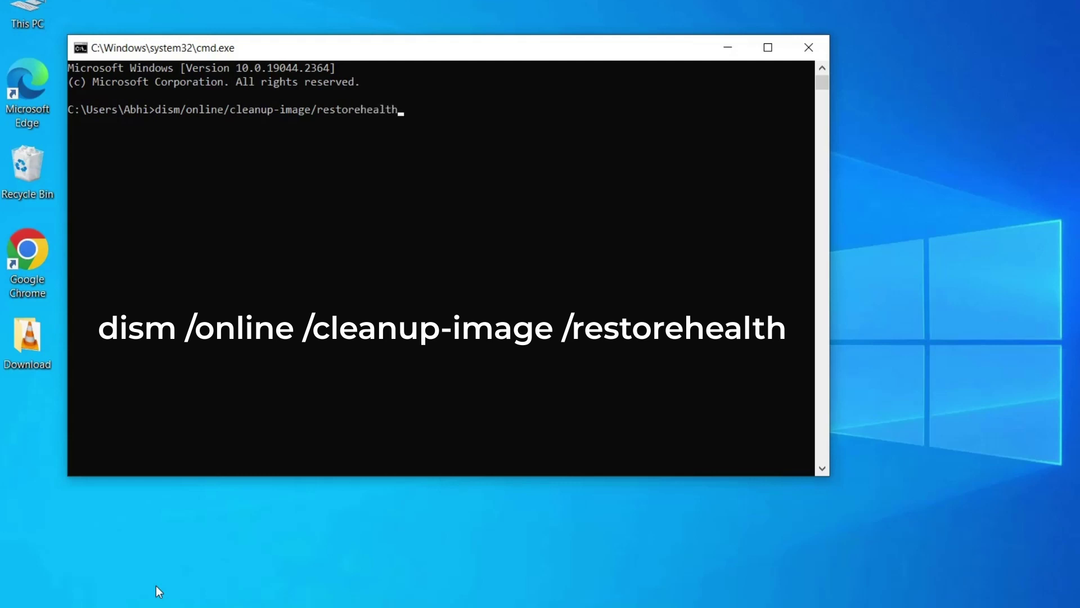
{"action": "key", "text": "Return"}
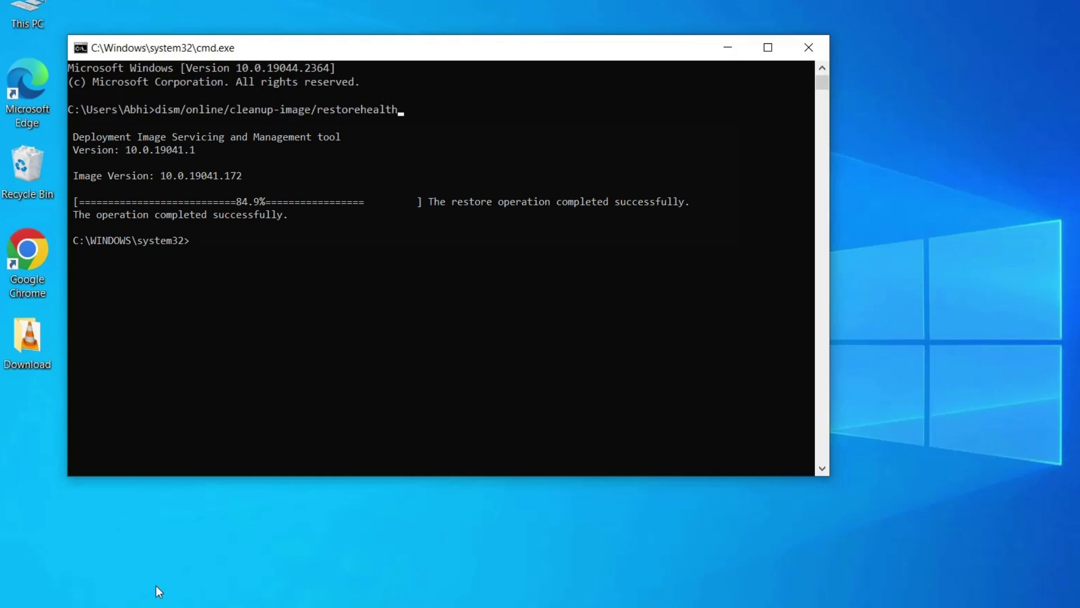
{"action": "left_click", "coordinate": [817, 42]}
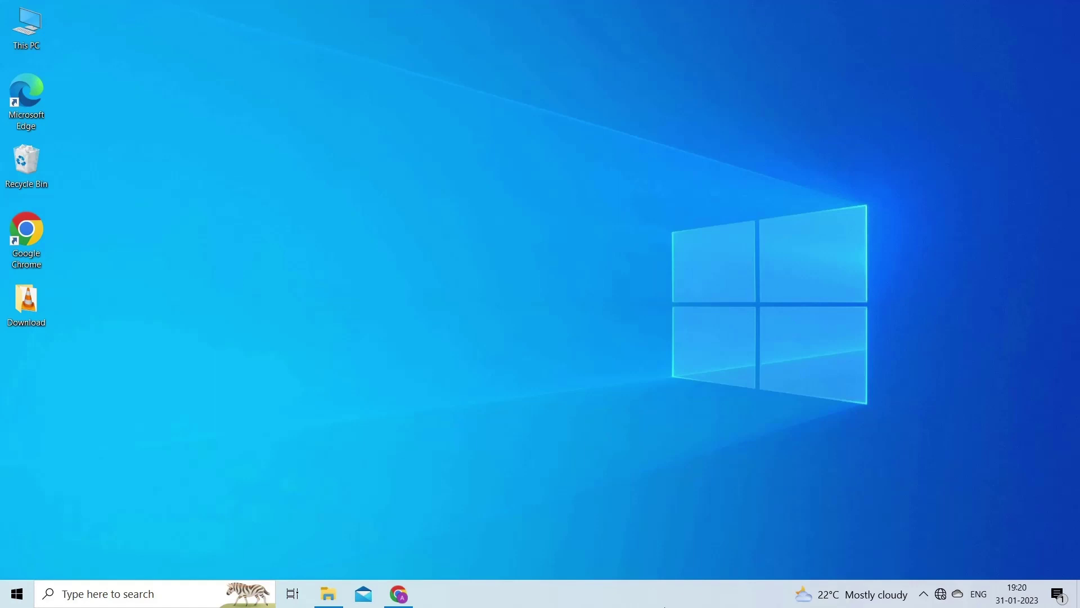
Open the Windows Defender Firewall page under System and Security in Control Panel.
{"action": "left_click", "coordinate": [154, 594]}
{"action": "type", "text": "control pan"}
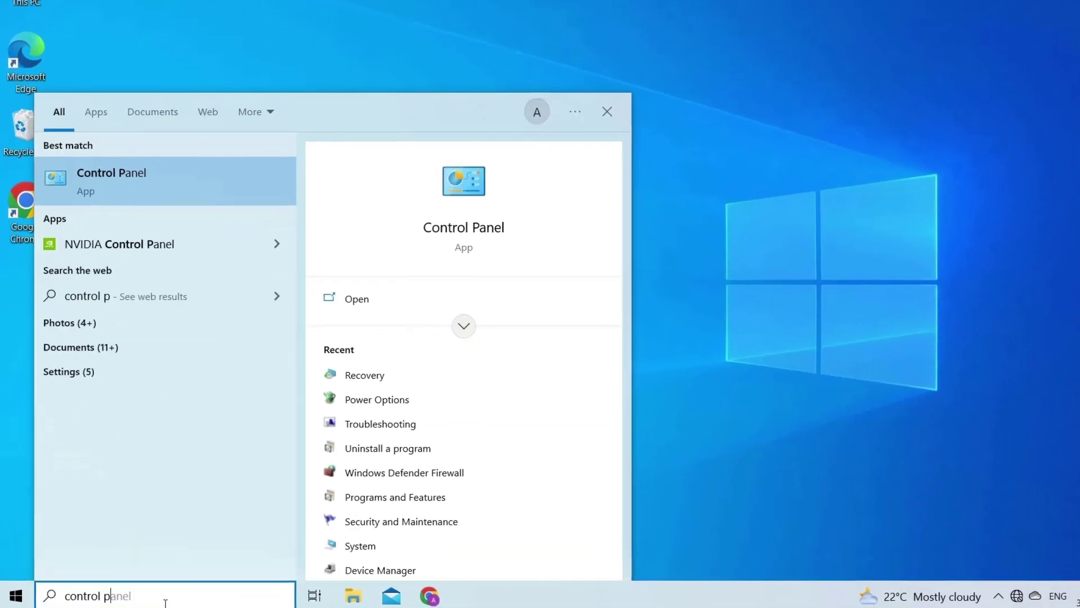
{"action": "type", "text": "el"}
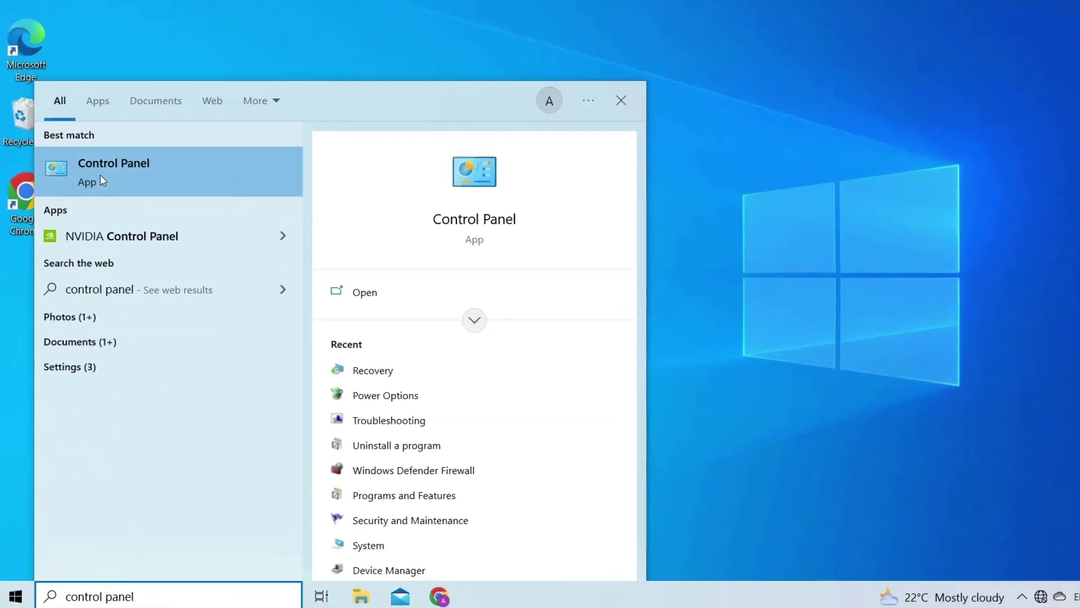
{"action": "left_click", "coordinate": [103, 180]}
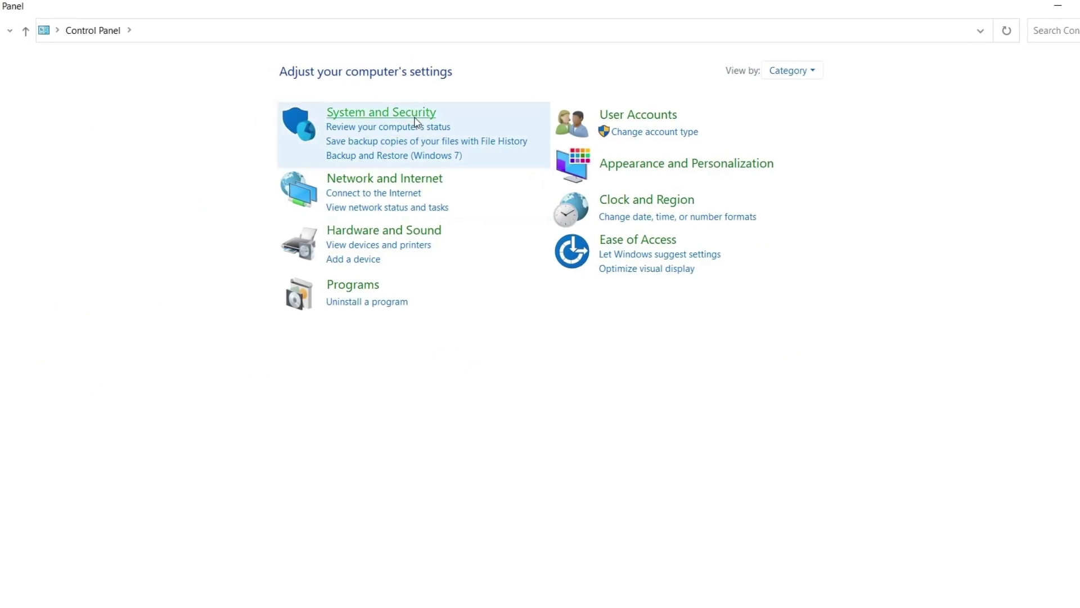
{"action": "left_click", "coordinate": [382, 114]}
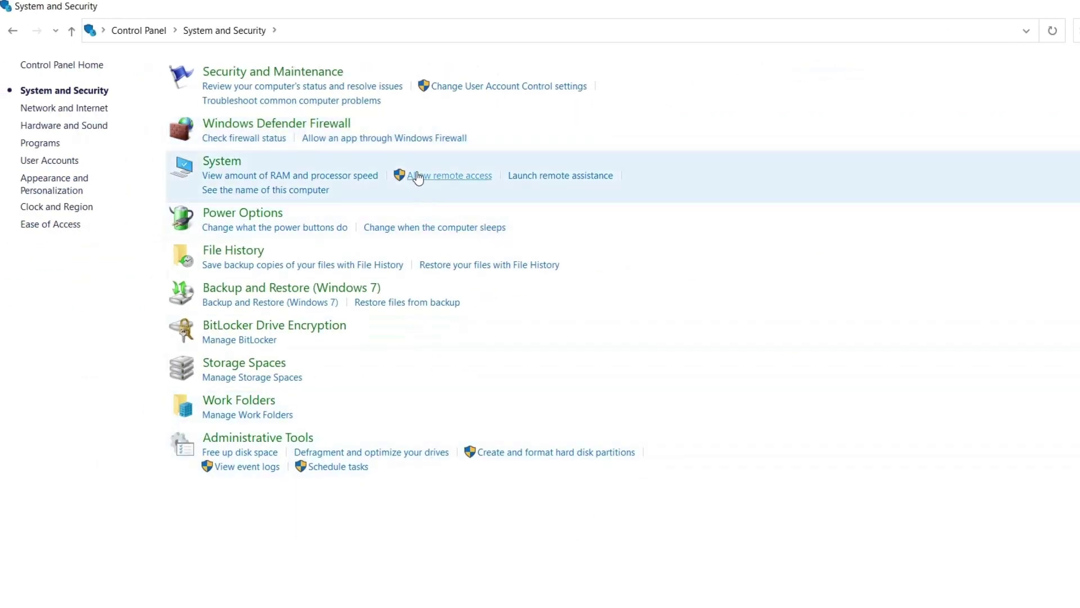
{"action": "left_click", "coordinate": [266, 128]}
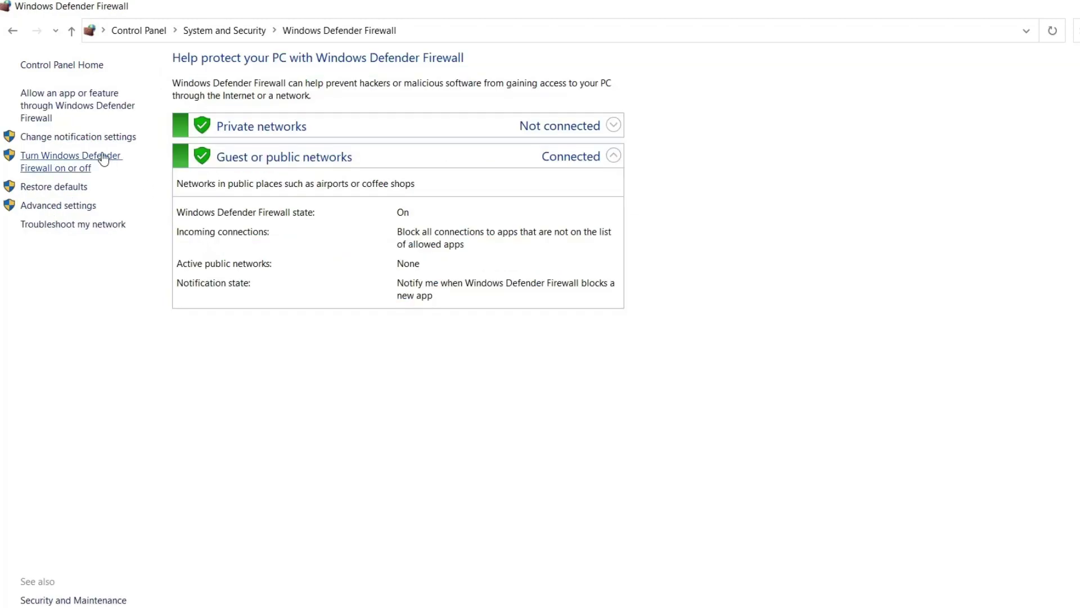
Turn off Windows Defender Firewall for both private and public networks.
{"action": "left_click", "coordinate": [104, 160]}
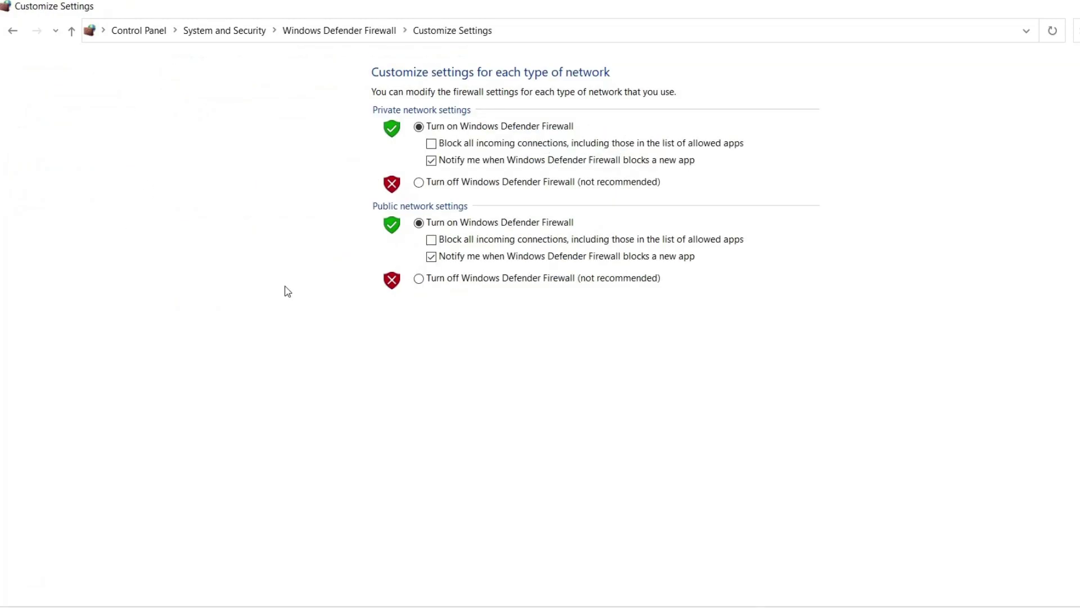
{"action": "left_click", "coordinate": [419, 183]}
{"action": "left_click", "coordinate": [421, 278]}
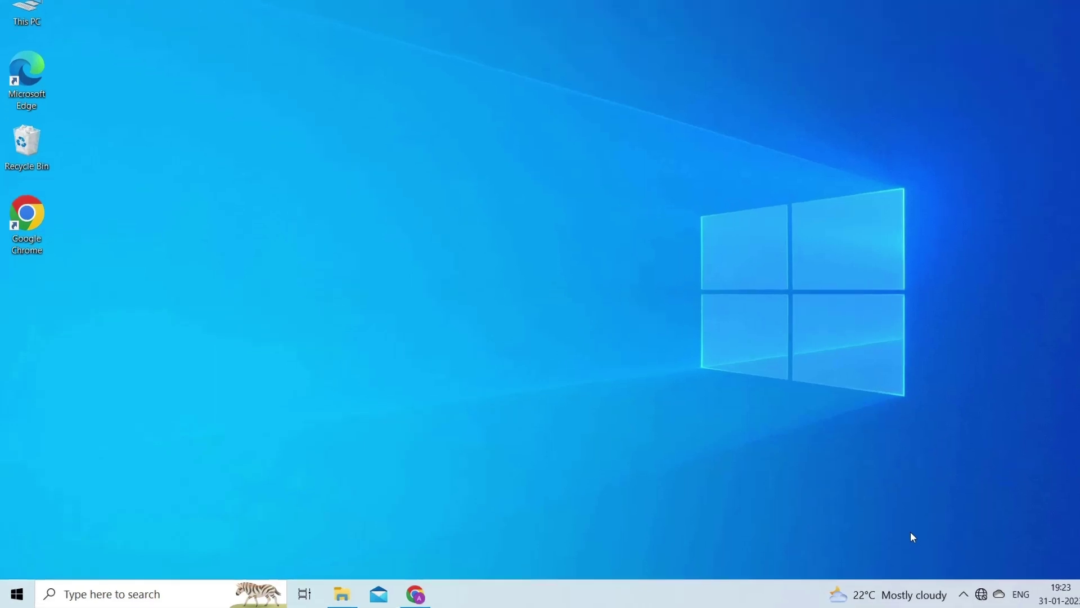
Open the list of installed programs by running appwiz.cpl.
{"action": "key", "text": "super+r"}
{"action": "type", "text": "a"}
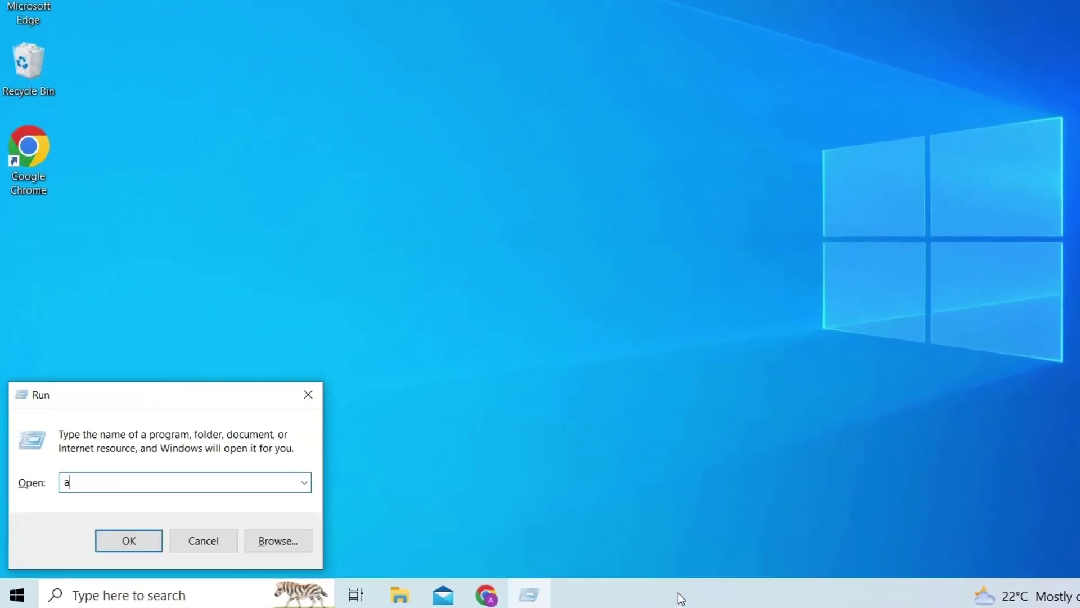
{"action": "type", "text": "ppwiz.cpl"}
{"action": "key", "text": "Return"}
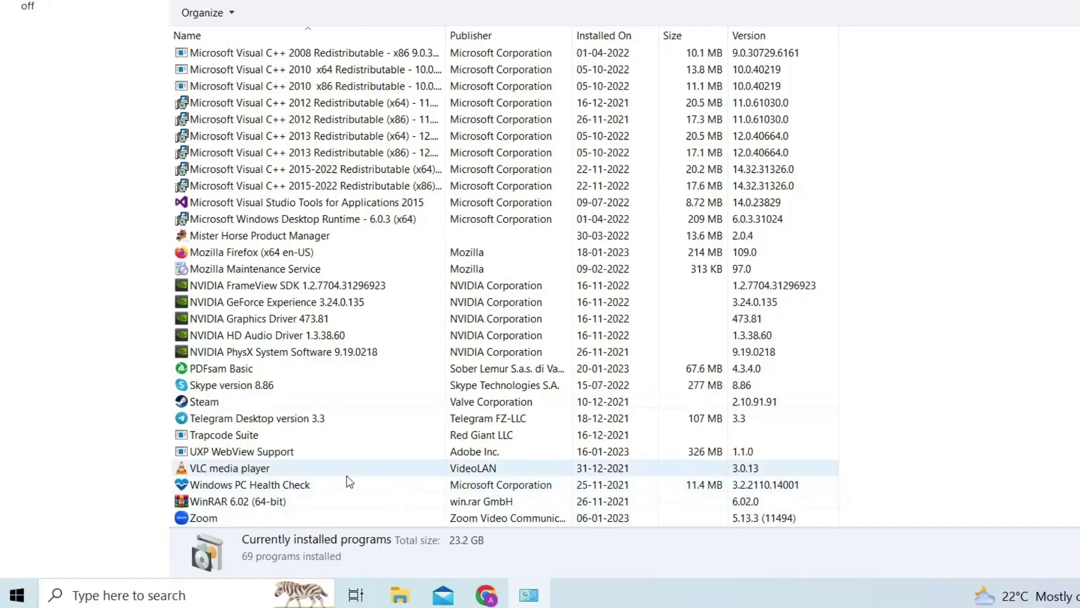
Uninstall VLC media player from the installed programs and complete its uninstall wizard.
{"action": "left_click", "coordinate": [346, 472]}
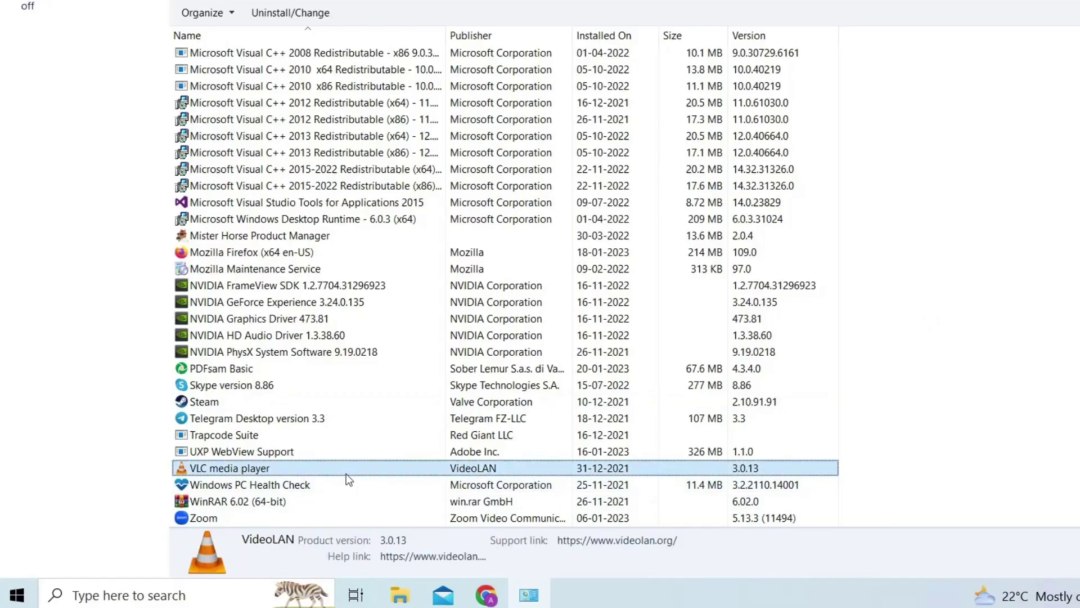
{"action": "right_click", "coordinate": [346, 474]}
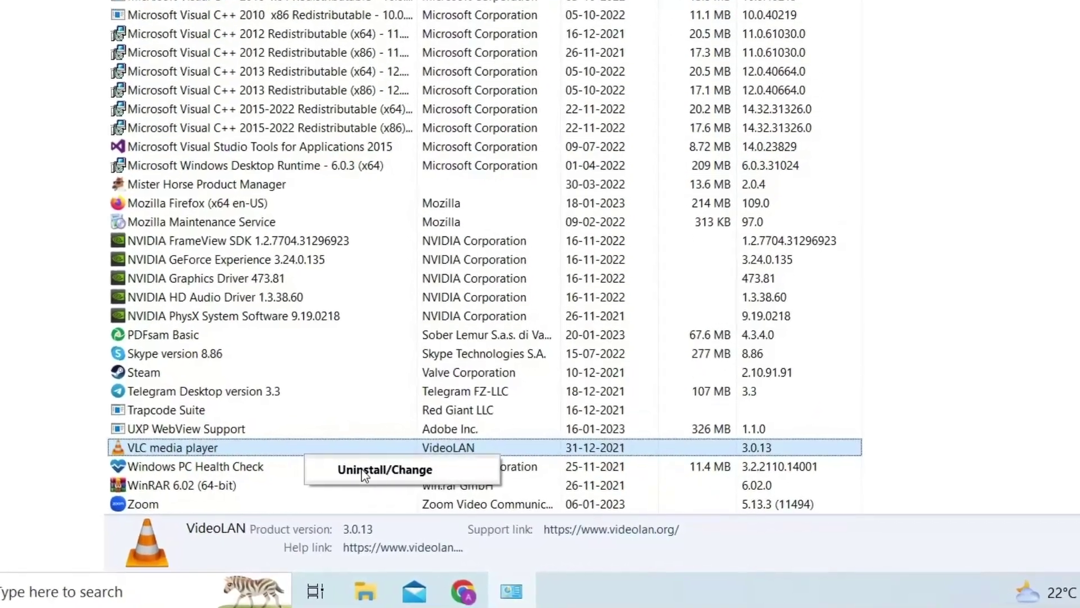
{"action": "left_click", "coordinate": [377, 472]}
{"action": "left_click", "coordinate": [789, 327]}
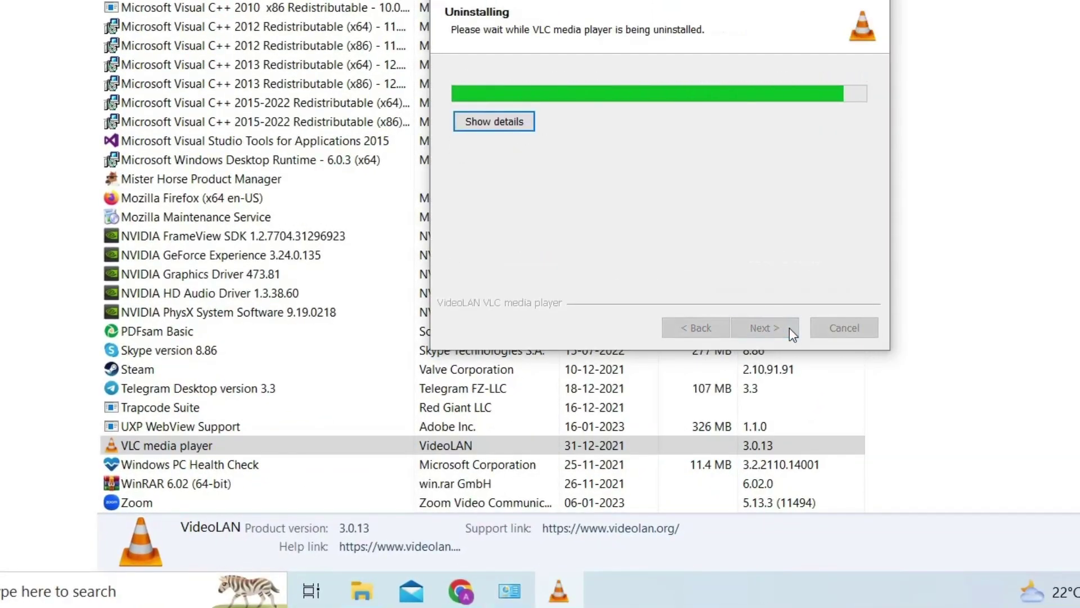
{"action": "left_click", "coordinate": [789, 327]}
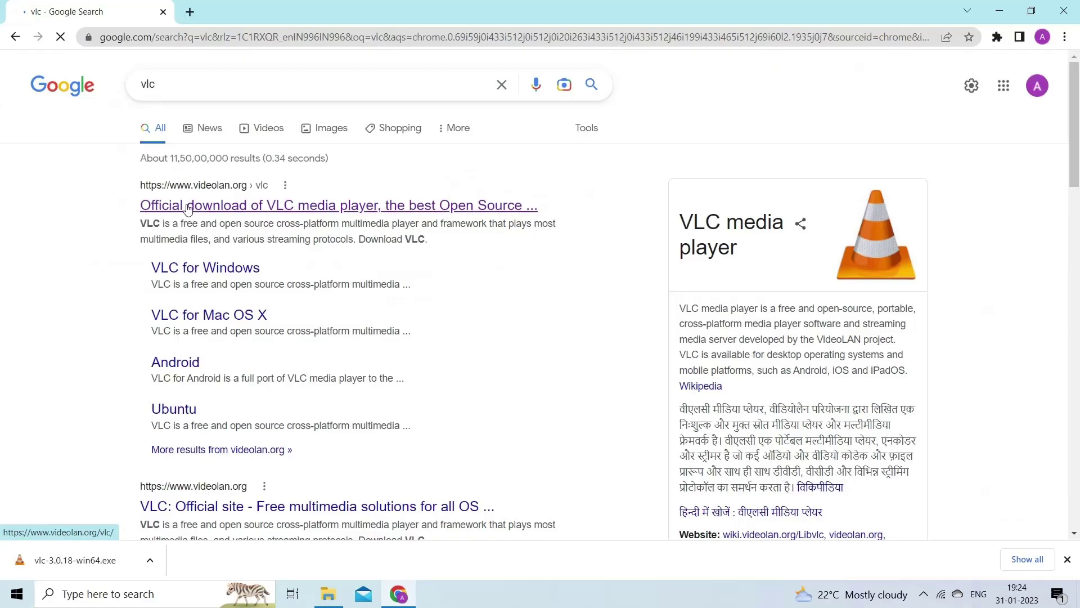
Open the official VLC download page in Chrome and reinstall VLC media player from the downloaded vlc-3.0.18-win64.exe.
{"action": "left_click", "coordinate": [188, 210]}
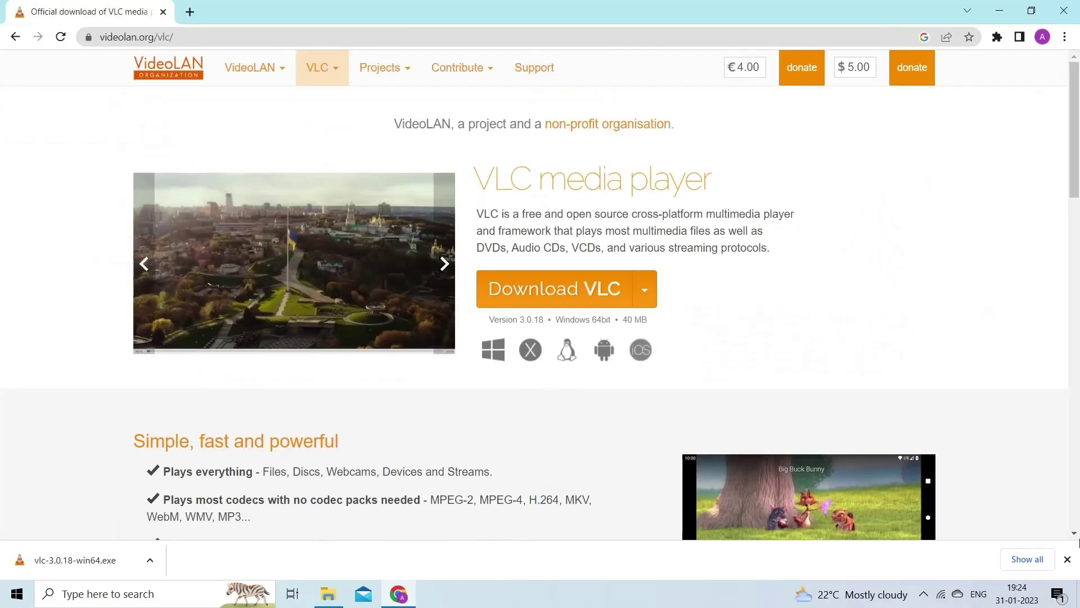
{"action": "left_click", "coordinate": [1067, 559]}
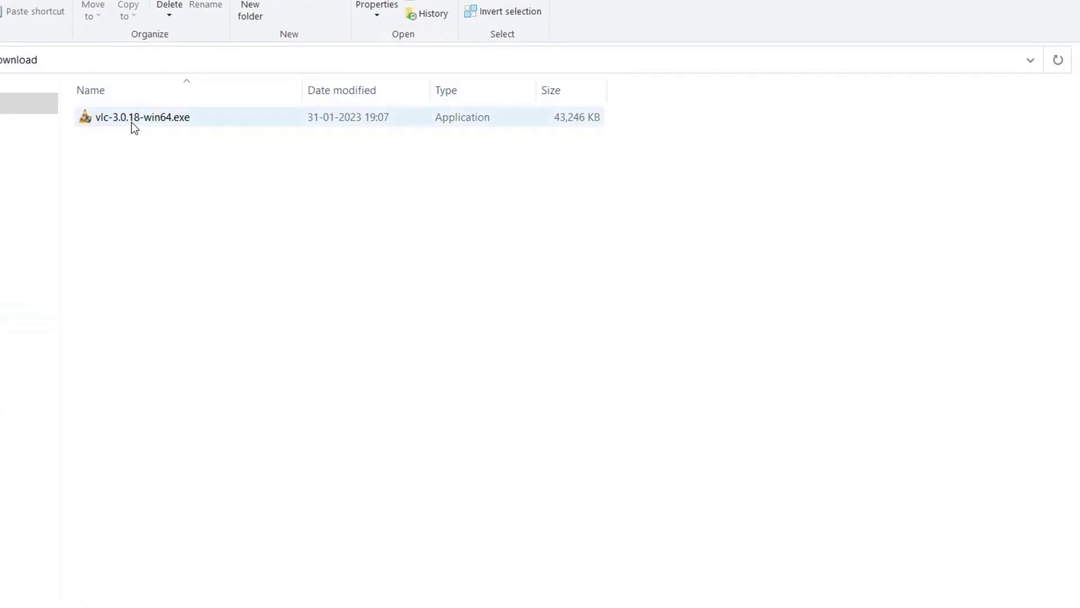
{"action": "double_click", "coordinate": [133, 122]}
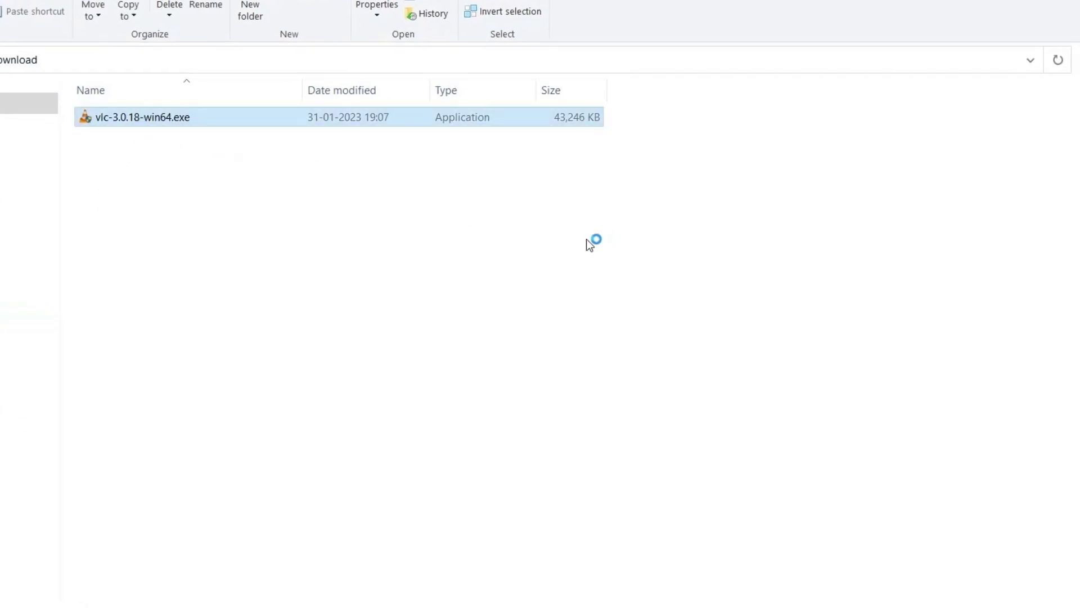
{"action": "left_click", "coordinate": [551, 338]}
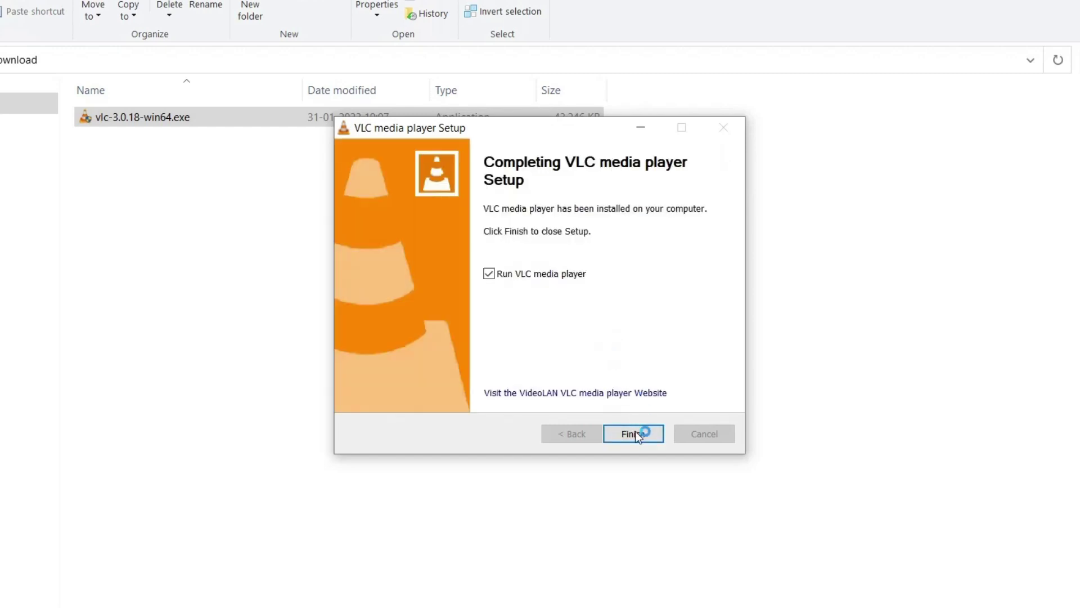
{"action": "left_click", "coordinate": [633, 433]}
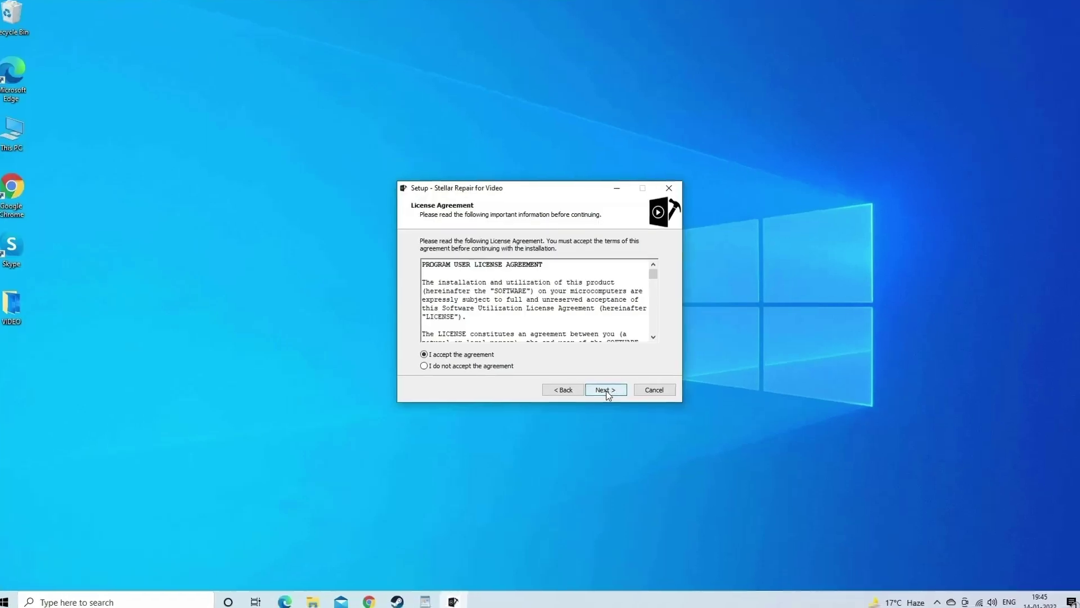
Install Stellar Repair for Video in C:\Program Files (x86)\Stellar Repair for Video with the default Start Menu folder and a desktop icon.
{"action": "left_click", "coordinate": [604, 389]}
{"action": "left_click", "coordinate": [617, 405]}
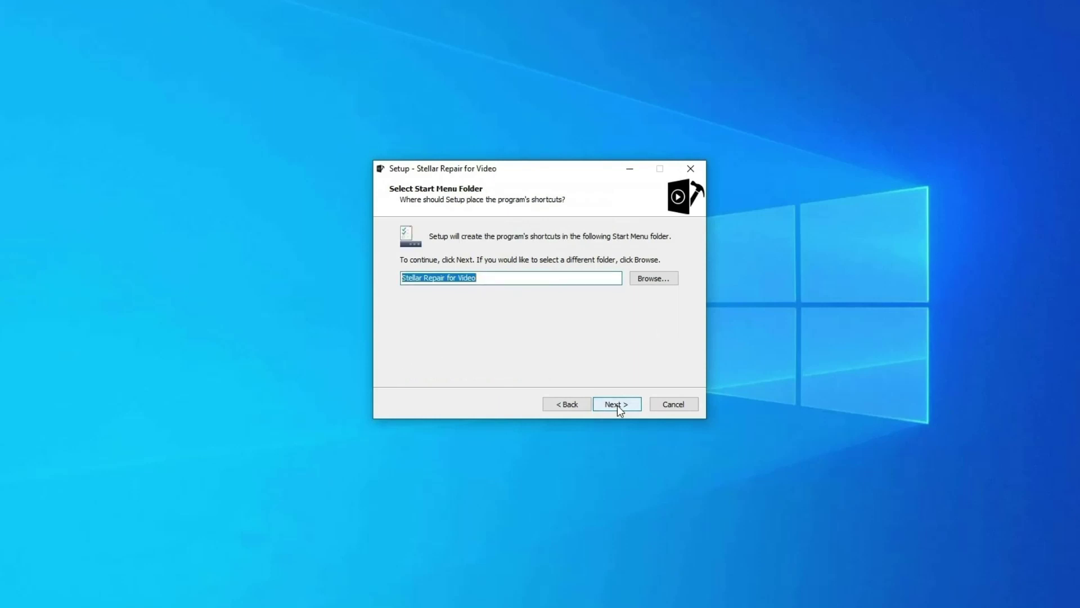
{"action": "left_click", "coordinate": [617, 405]}
{"action": "left_click", "coordinate": [616, 405]}
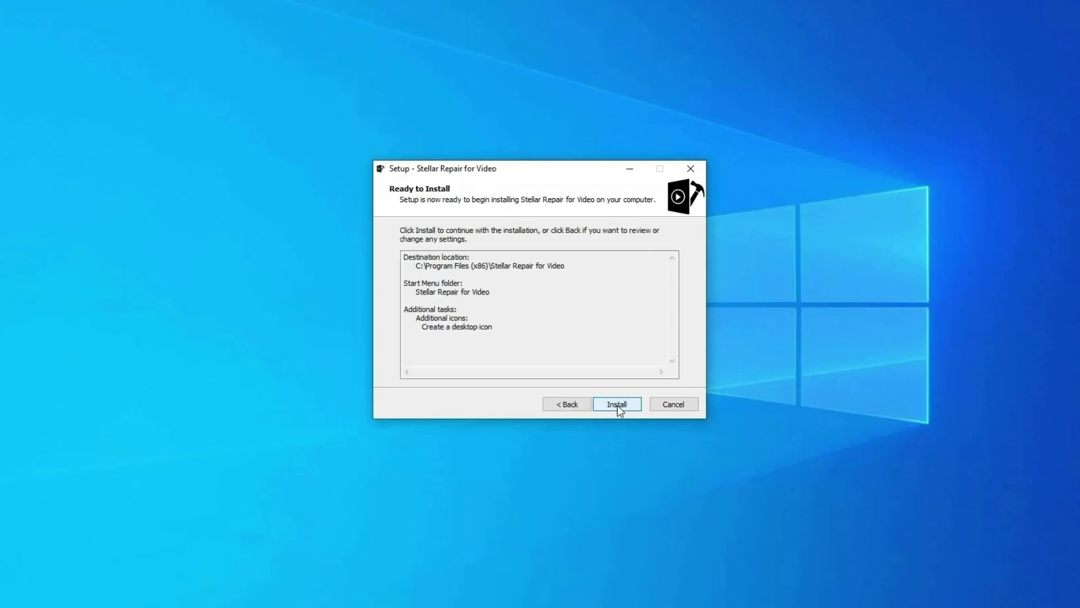
{"action": "left_click", "coordinate": [616, 405]}
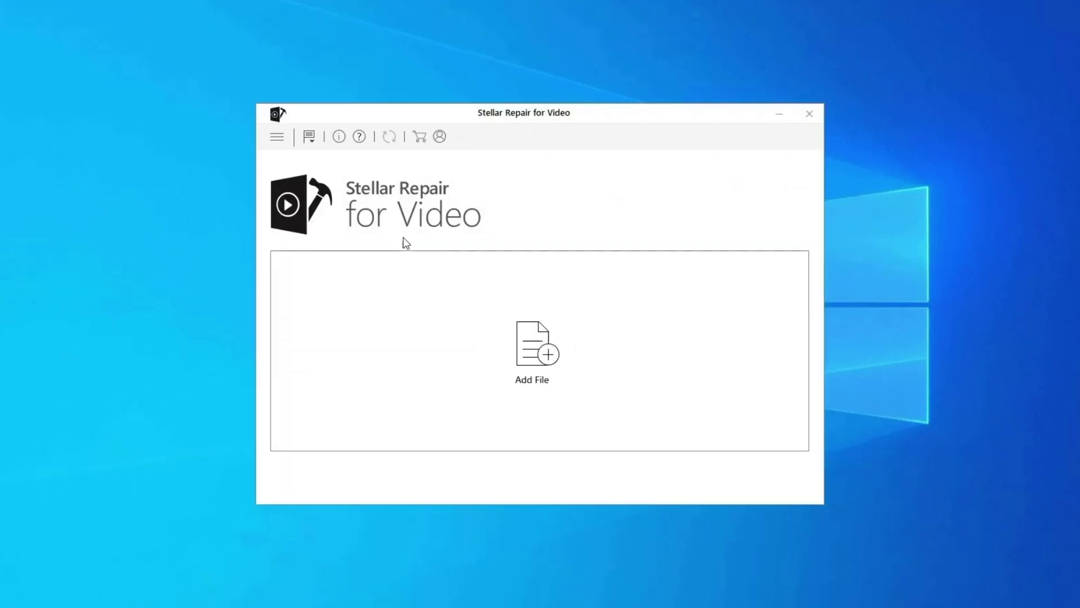
Add the WINDOW.AVI video from the VIDEO folder on the Desktop and repair it.
{"action": "left_click", "coordinate": [547, 354]}
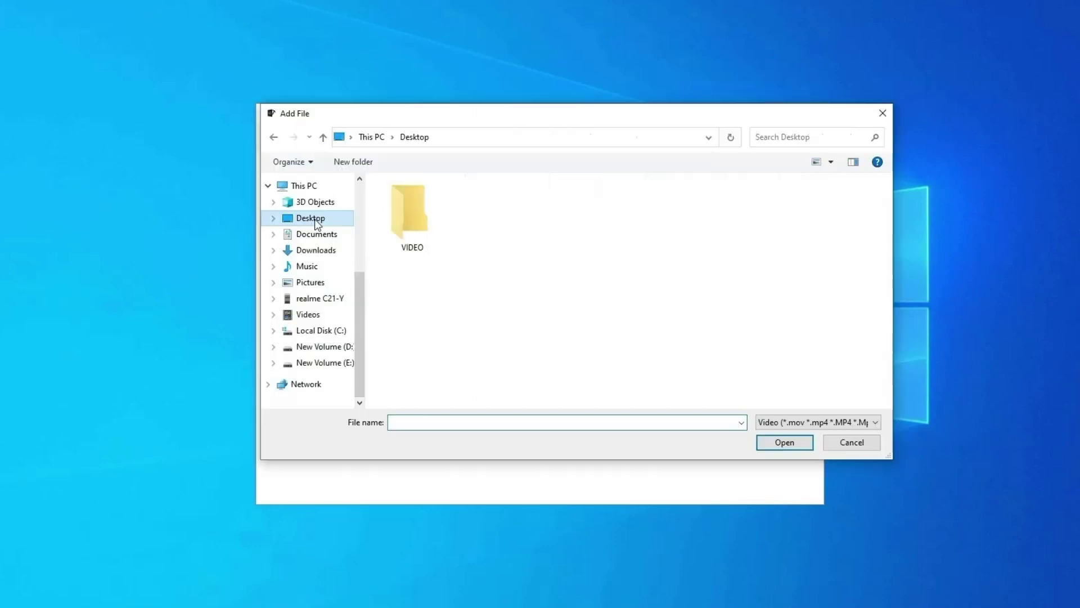
{"action": "double_click", "coordinate": [442, 237]}
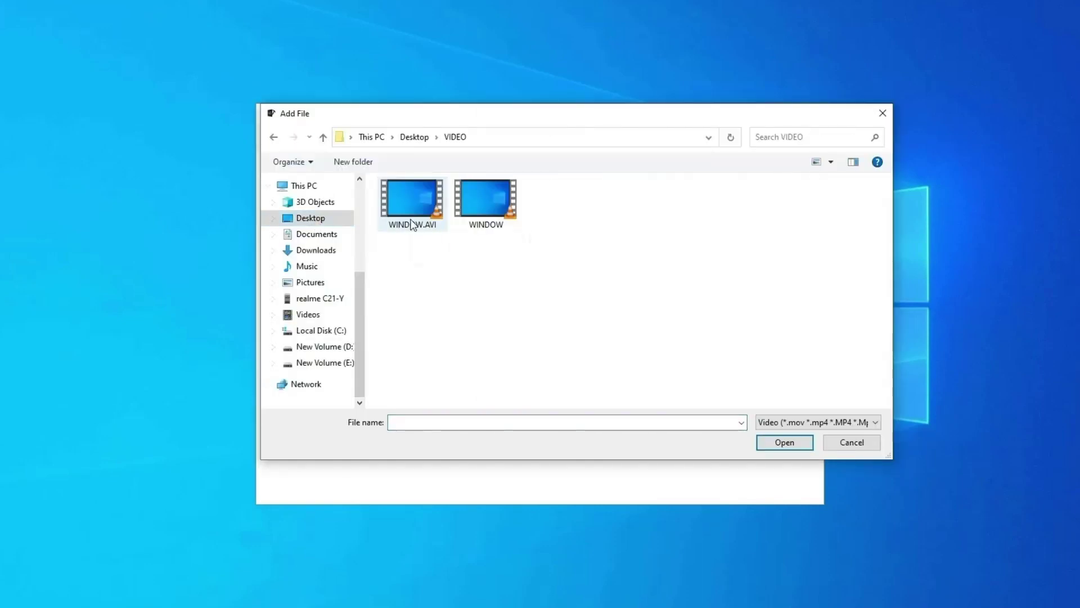
{"action": "double_click", "coordinate": [415, 225]}
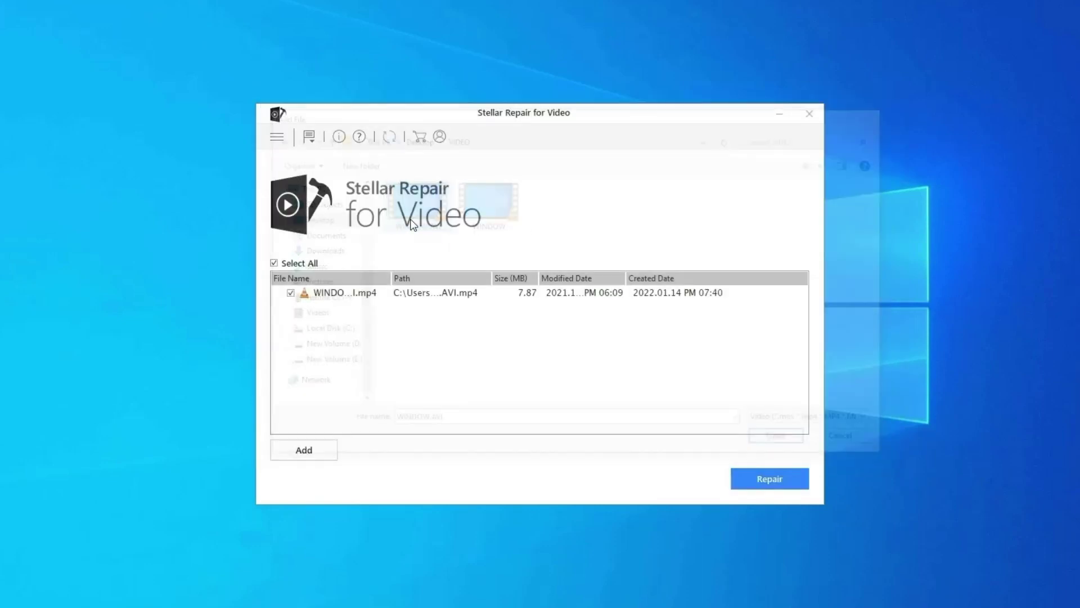
{"action": "left_click", "coordinate": [768, 481]}
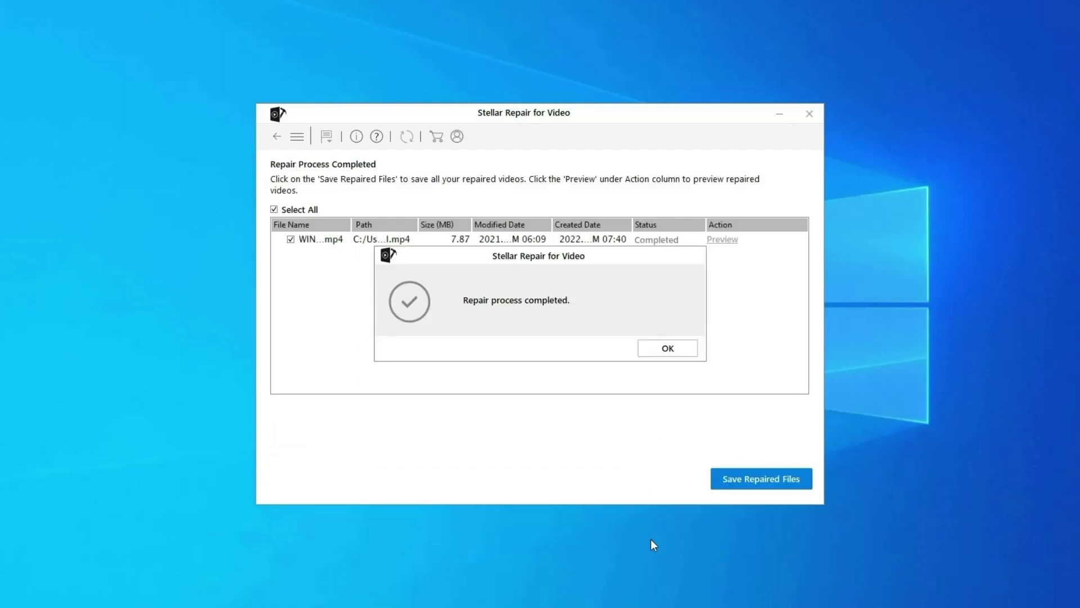
{"action": "left_click", "coordinate": [684, 351]}
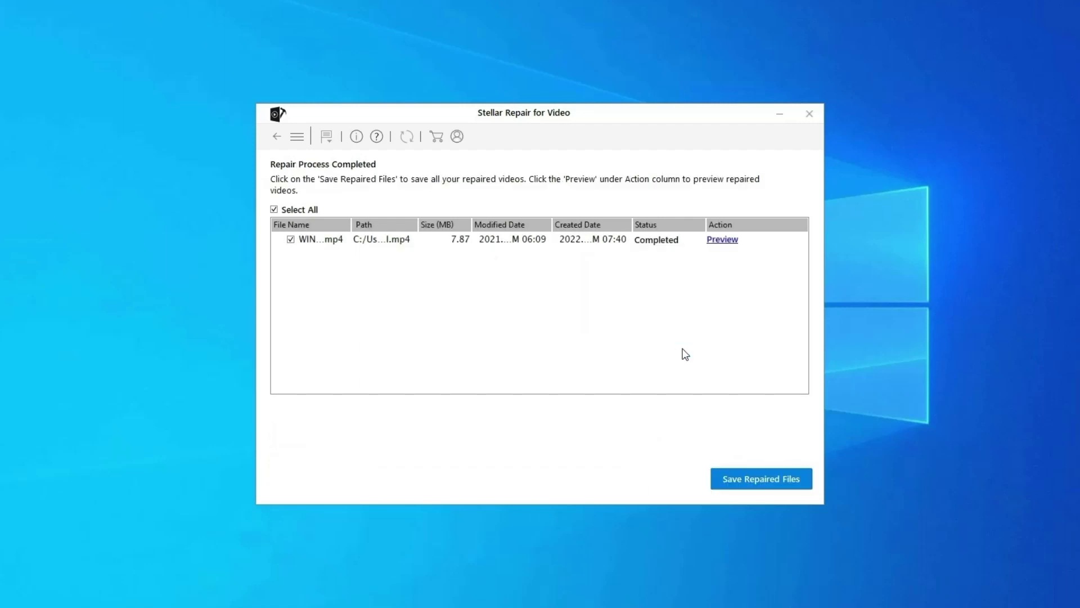